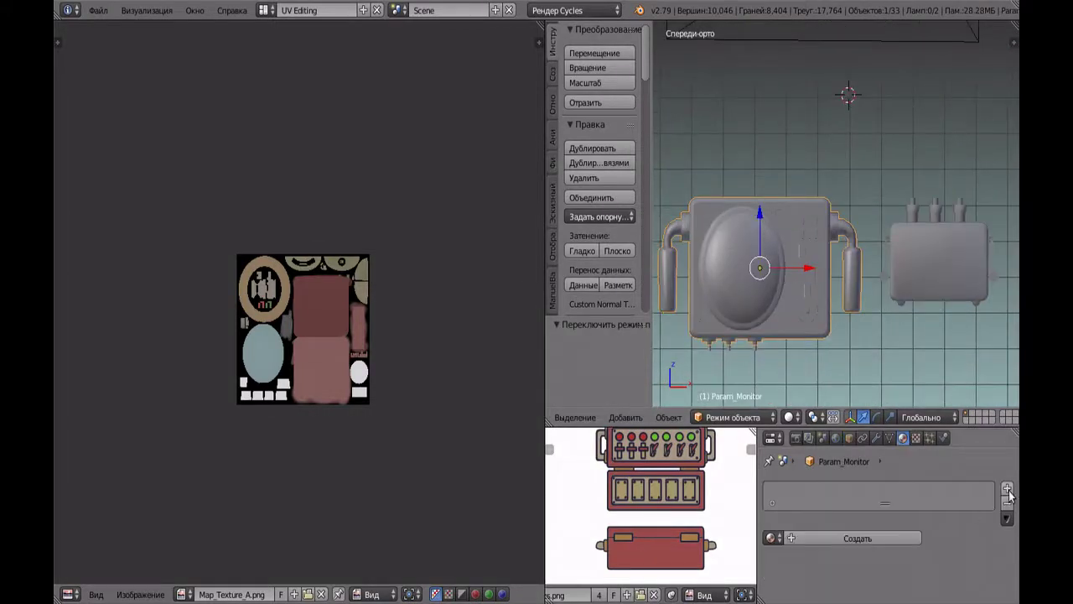
Add a material to Param_Monitor and create a new 2048 px image named D_Param_Mon.
{"action": "left_click", "coordinate": [858, 537]}
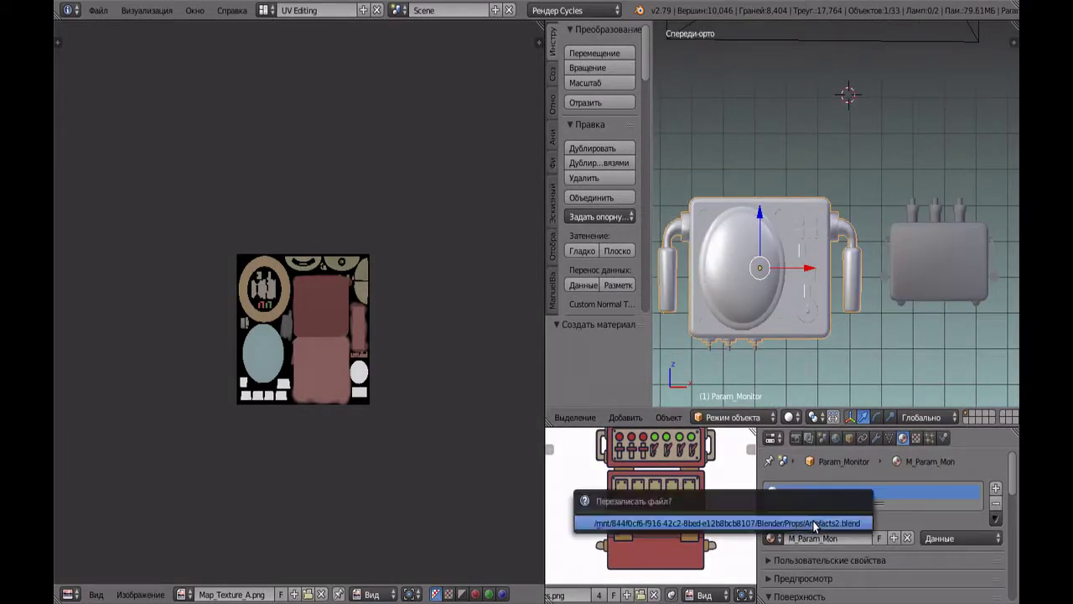
{"action": "left_click", "coordinate": [140, 593]}
{"action": "left_click", "coordinate": [159, 577]}
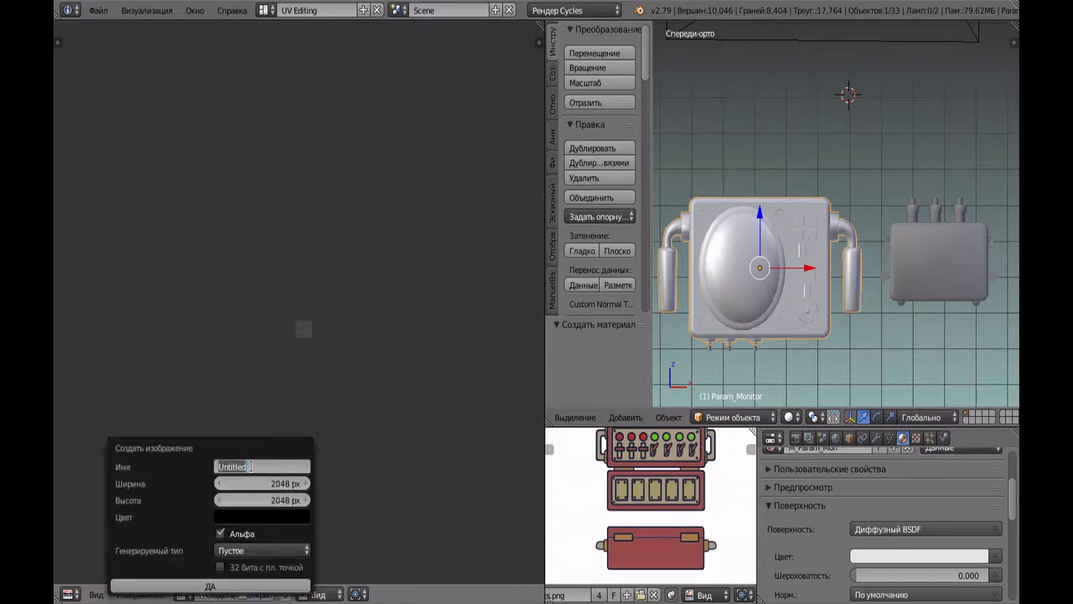
{"action": "type", "text": "D_Param_Mon"}
{"action": "key", "text": "Return"}
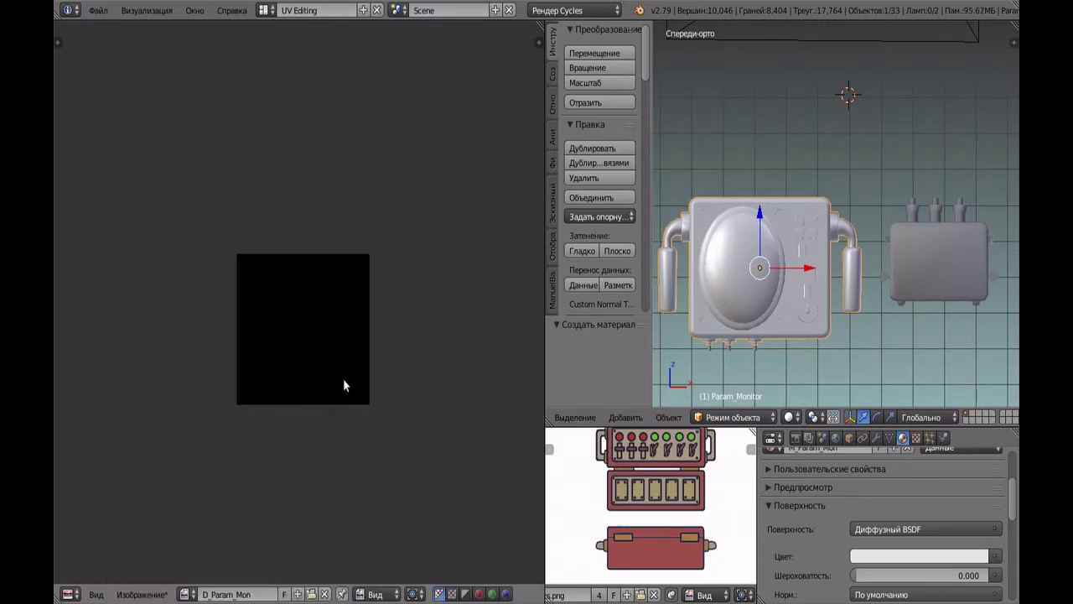
{"action": "key", "text": "Tab"}
Switch to Texture Paint mode and drive the base colour with an Image Texture.
{"action": "left_click", "coordinate": [733, 416]}
{"action": "left_click", "coordinate": [743, 309]}
{"action": "left_click", "coordinate": [997, 556]}
{"action": "left_click", "coordinate": [948, 549]}
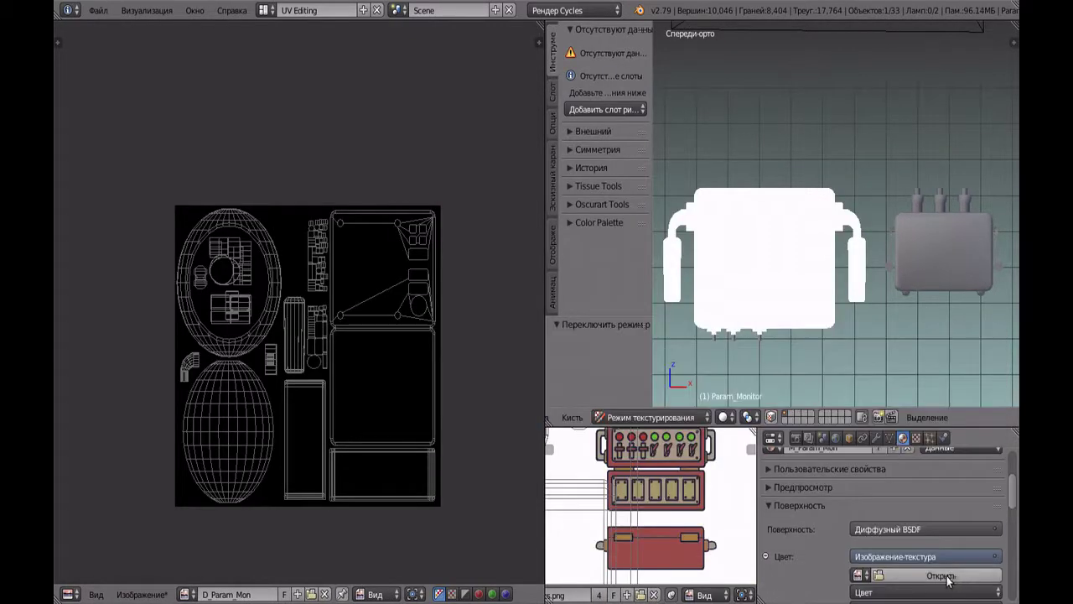
Save the image as D_Param_Mon.png and load it into the texture node.
{"action": "key", "text": "shift+alt+s"}
{"action": "key", "text": "Return"}
{"action": "left_click", "coordinate": [940, 594]}
{"action": "double_click", "coordinate": [272, 99]}
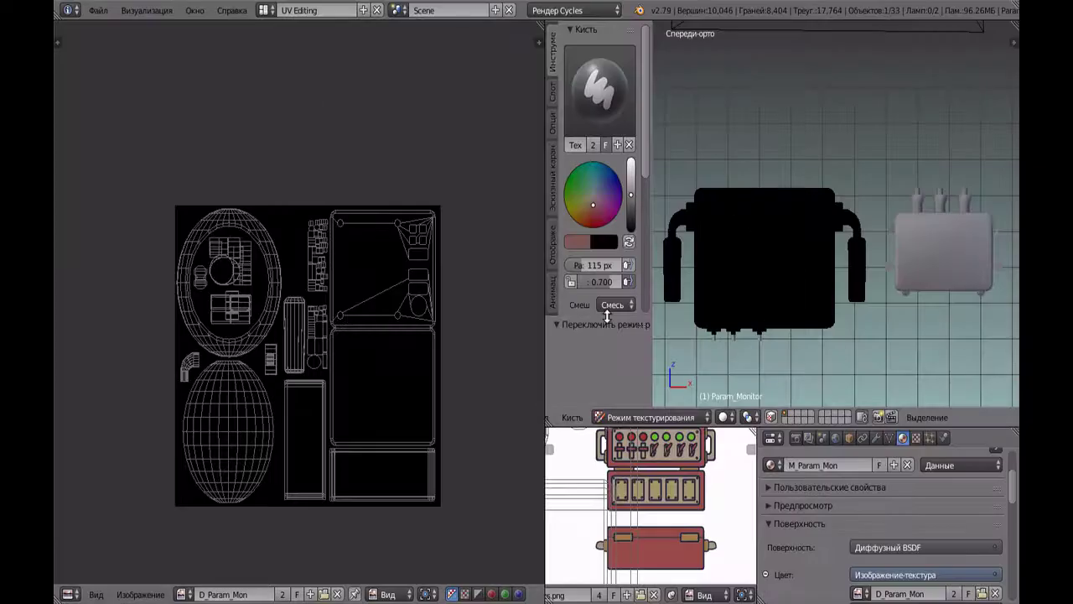
Undo a stray gradient, fill the texture flat grey and return to Edit mode.
{"action": "left_click_drag", "start_coordinate": [759, 334], "coordinate": [770, 341]}
{"action": "key", "text": "ctrl+z"}
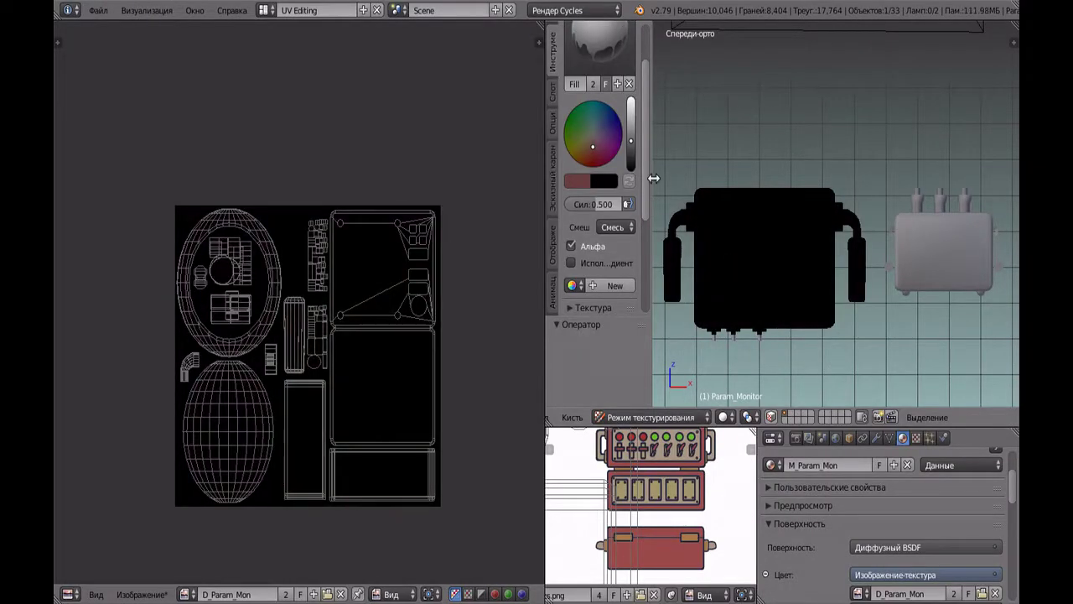
{"action": "left_click", "coordinate": [580, 181]}
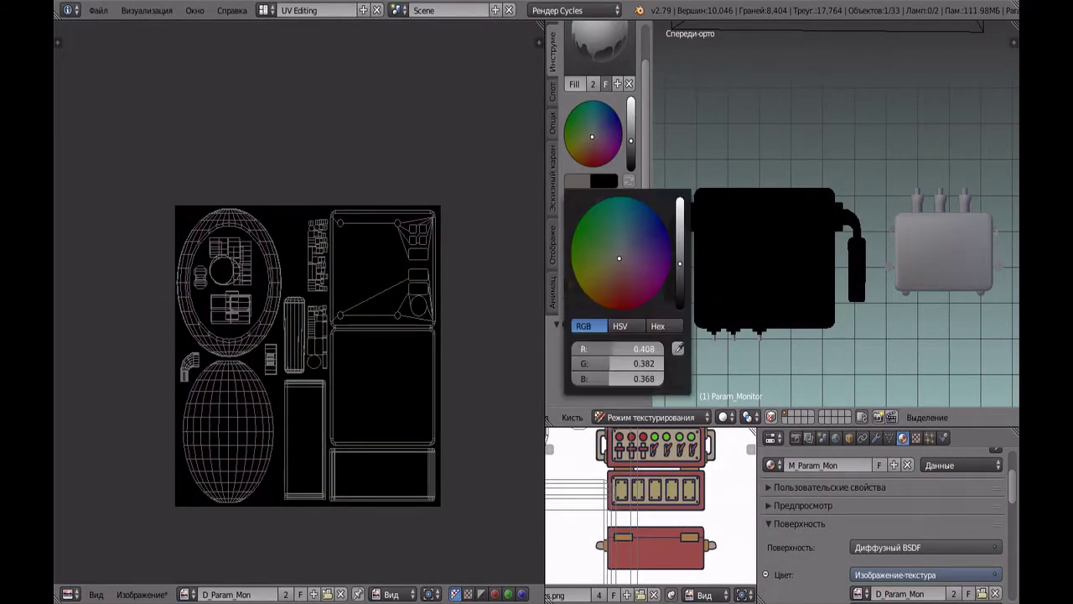
{"action": "left_click", "coordinate": [717, 255]}
{"action": "key", "text": "Tab"}
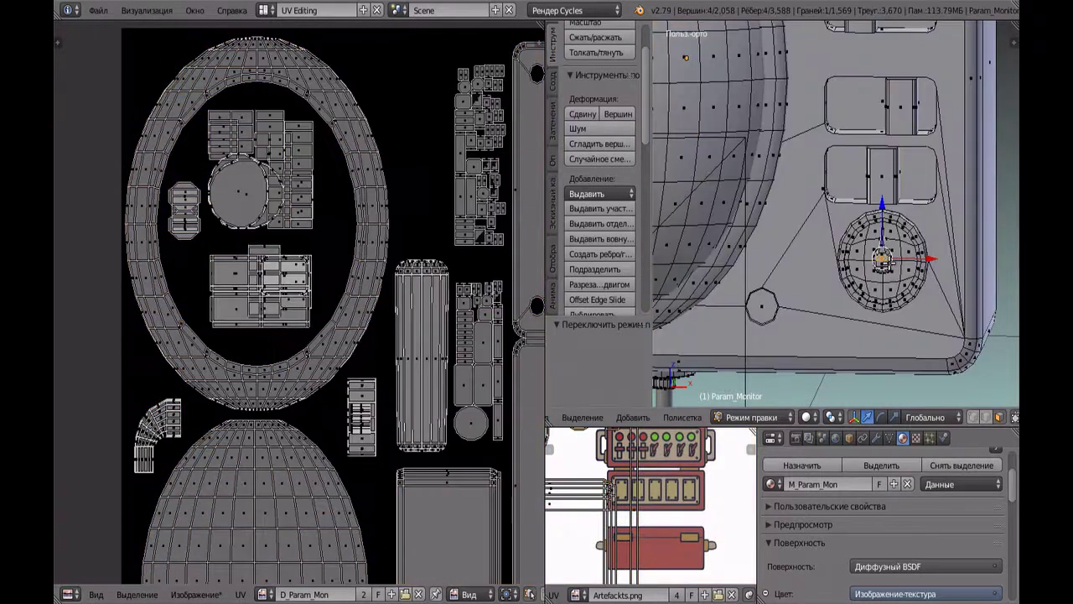
Select the linked faces and unwrap them into a new UV island.
{"action": "key", "text": "ctrl+l"}
{"action": "key", "text": "u"}
{"action": "left_click", "coordinate": [889, 287]}
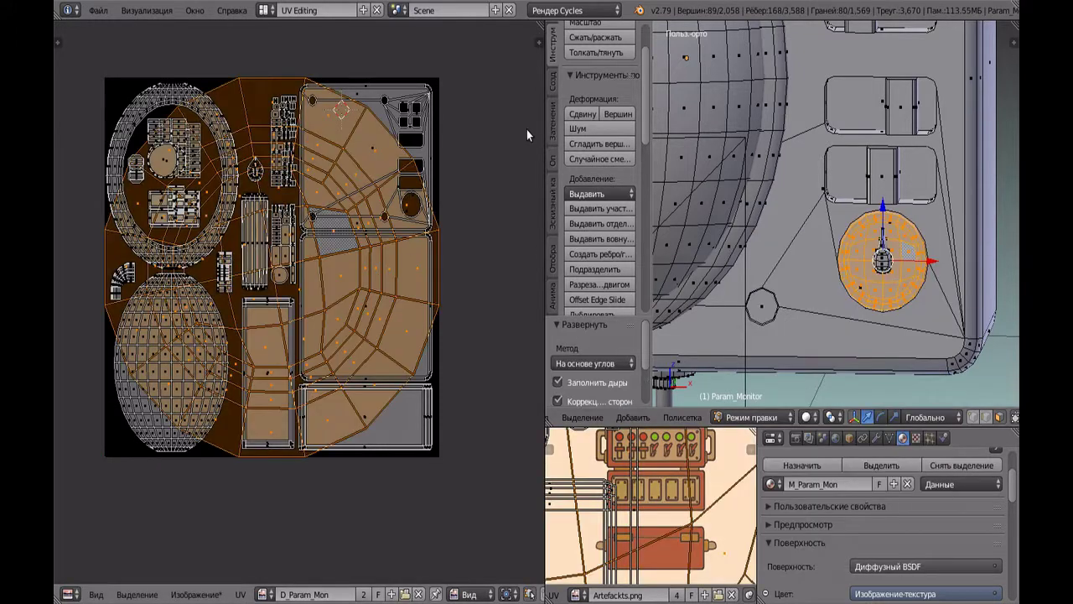
Re-unwrap the round part from front view, shrink and place its island, and fill it grey.
{"action": "key", "text": "KP_1"}
{"action": "key", "text": "u"}
{"action": "left_click", "coordinate": [814, 259]}
{"action": "key", "text": "g"}
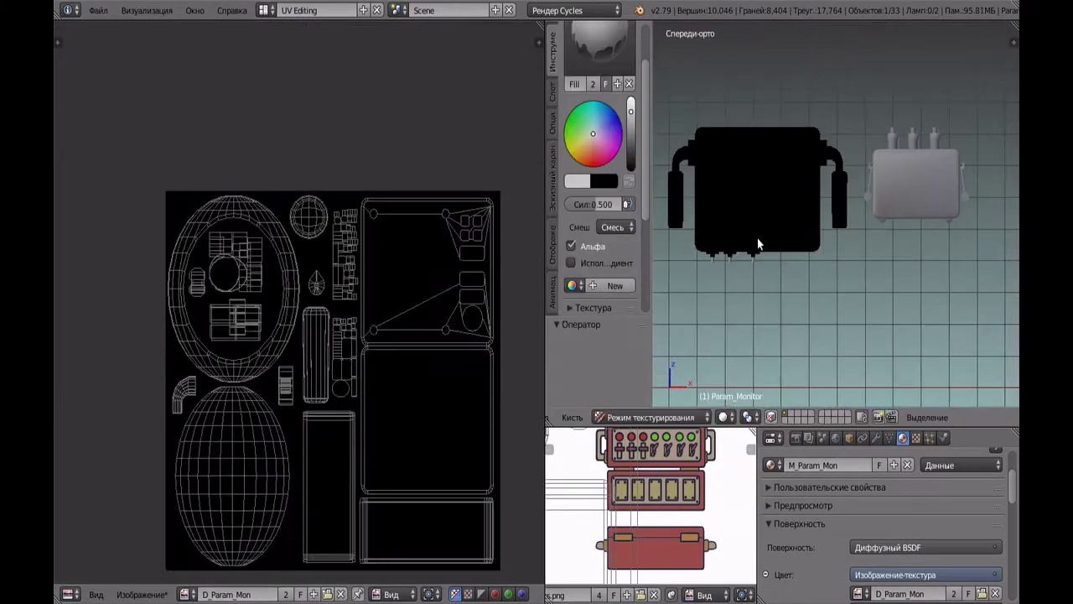
{"action": "left_click", "coordinate": [757, 242]}
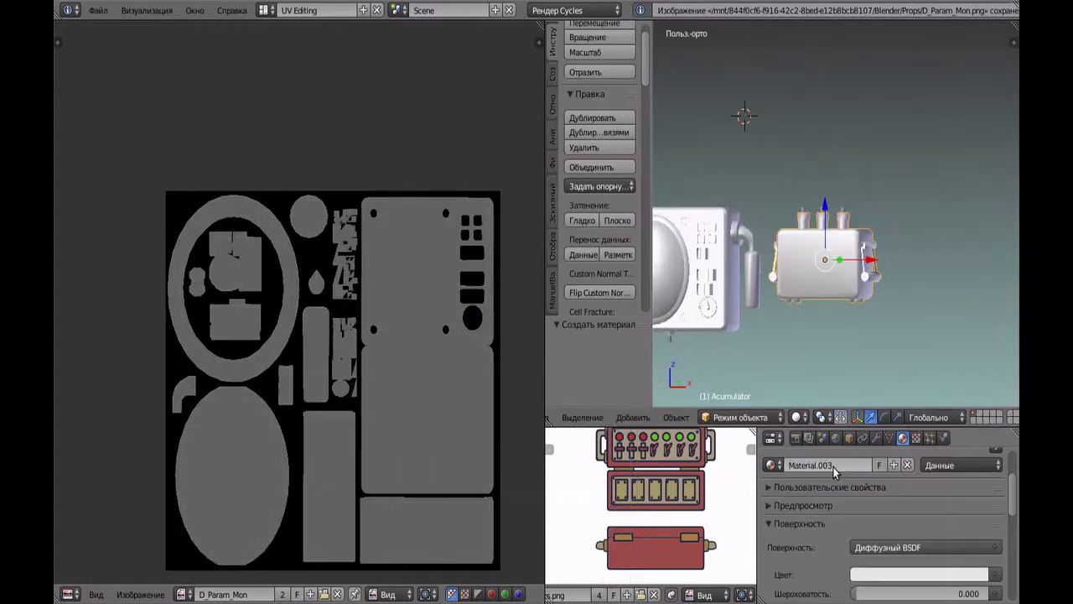
Clear the UV editor and create the new D_Acumulator image.
{"action": "left_click", "coordinate": [337, 594]}
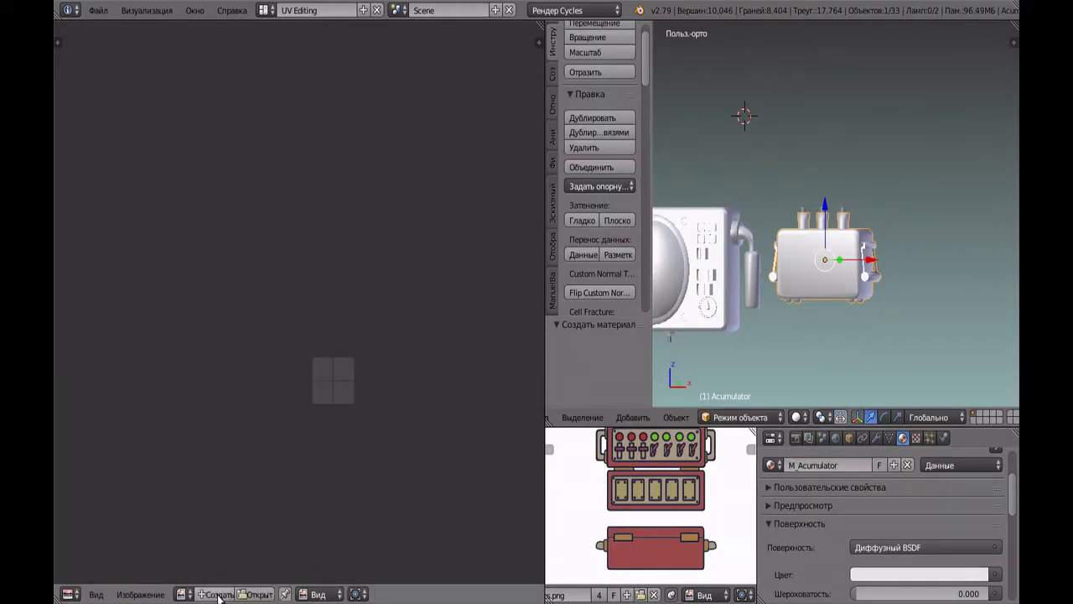
{"action": "left_click", "coordinate": [214, 594]}
{"action": "key", "text": "Return"}
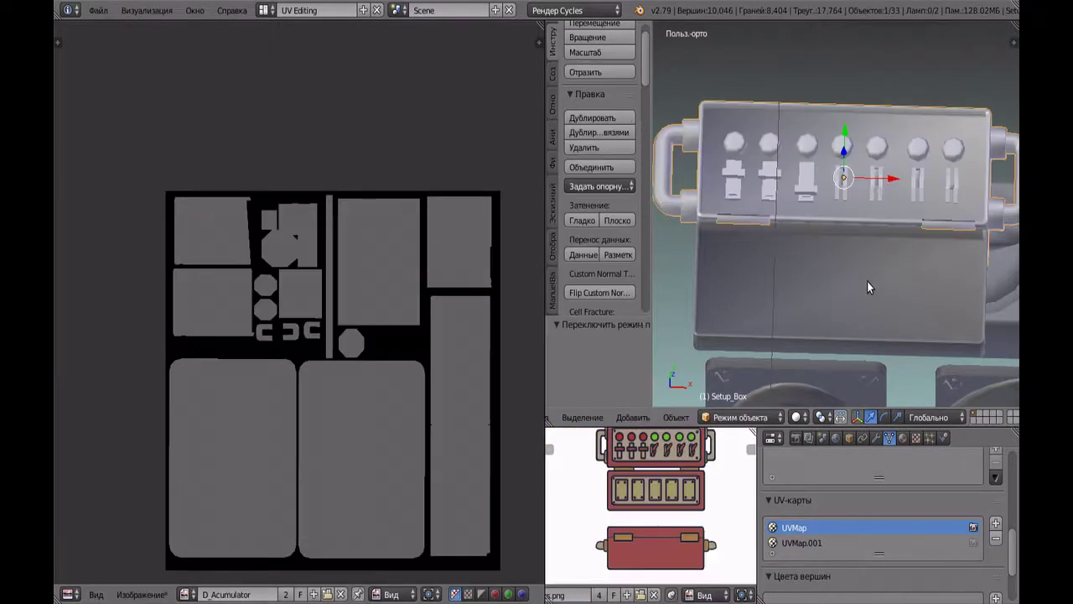
View the Setup_Box from the back, clear the UV editor and create the D_Setup_Box image.
{"action": "key", "text": "ctrl+KP_1"}
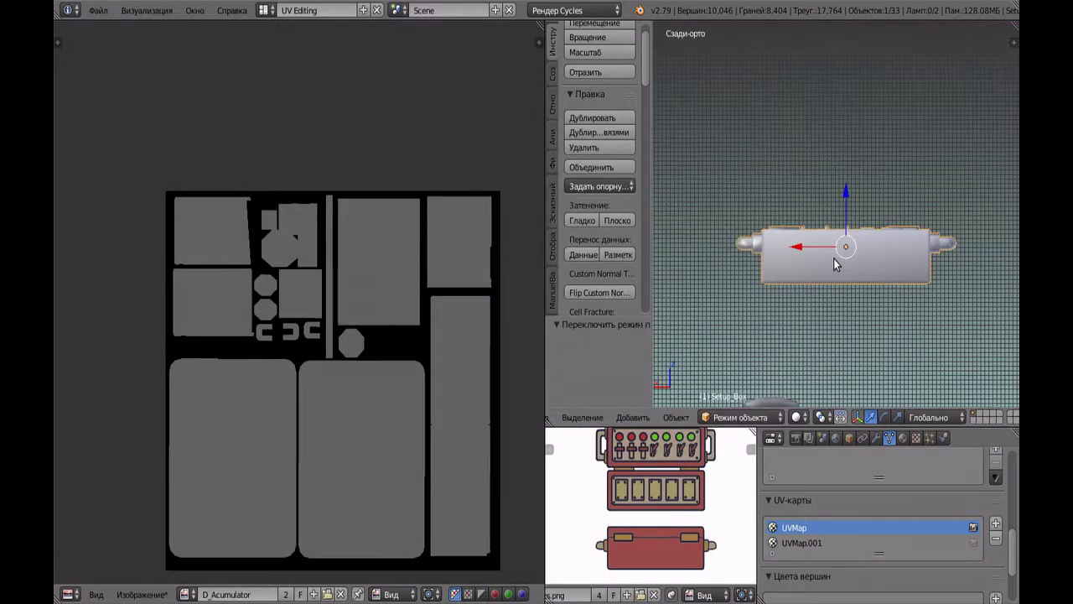
{"action": "middle_click_drag", "start_coordinate": [713, 514], "coordinate": [662, 499]}
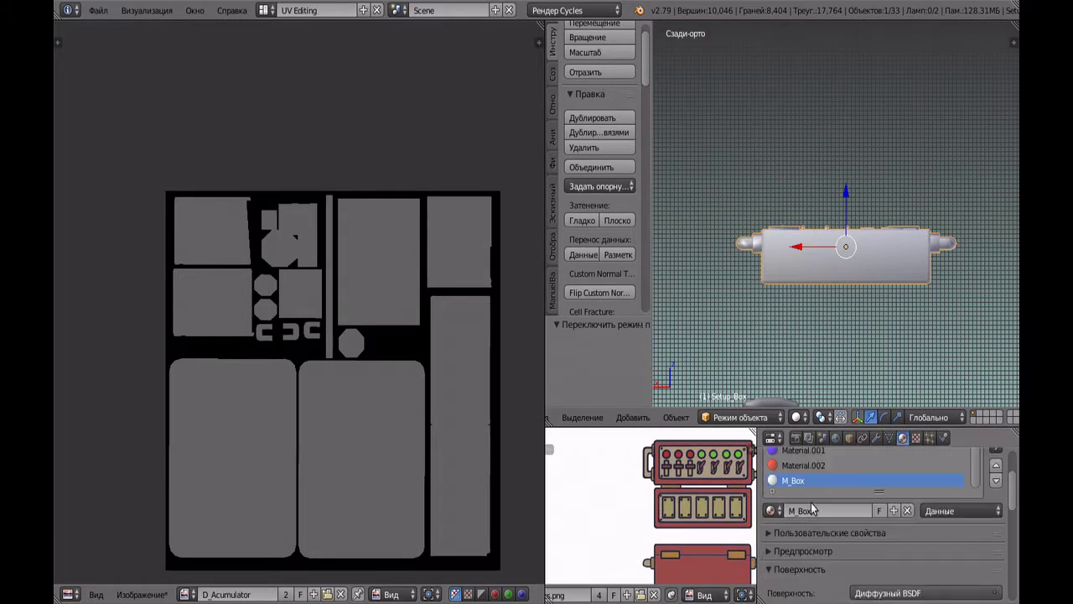
{"action": "scroll", "coordinate": [855, 516], "scroll_direction": "down", "scroll_amount": 1}
{"action": "left_click", "coordinate": [340, 593]}
{"action": "left_click", "coordinate": [211, 593]}
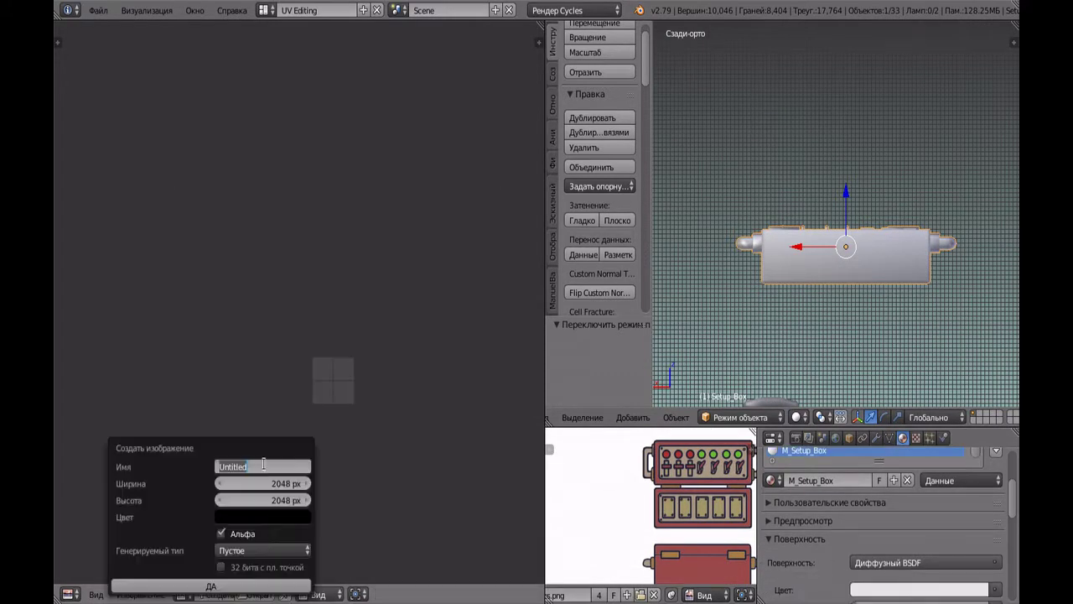
{"action": "key", "text": "Return"}
{"action": "key", "text": "Return"}
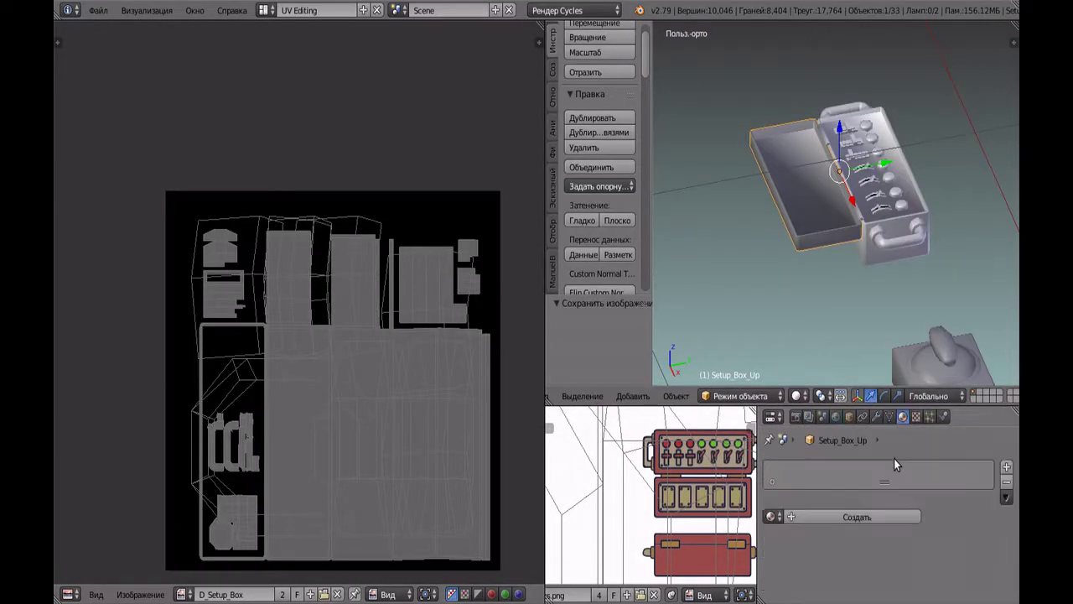
Add a new material to Setup_Box_Up and create the D_Setup_Box_Up image.
{"action": "left_click", "coordinate": [847, 516]}
{"action": "scroll", "coordinate": [804, 498], "scroll_direction": "down", "scroll_amount": 2}
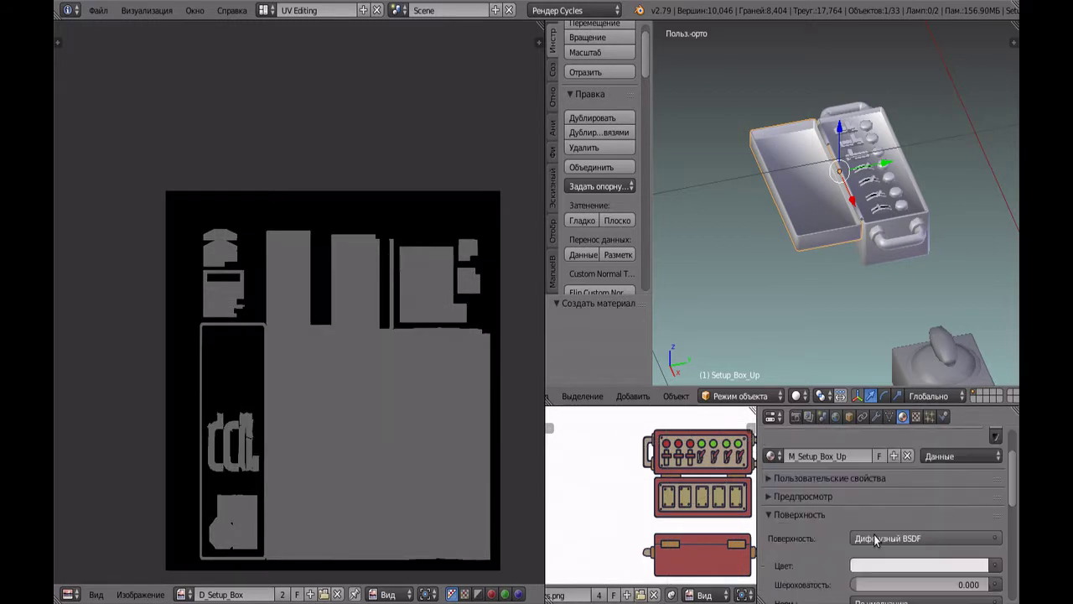
{"action": "left_click", "coordinate": [337, 594]}
{"action": "left_click", "coordinate": [214, 594]}
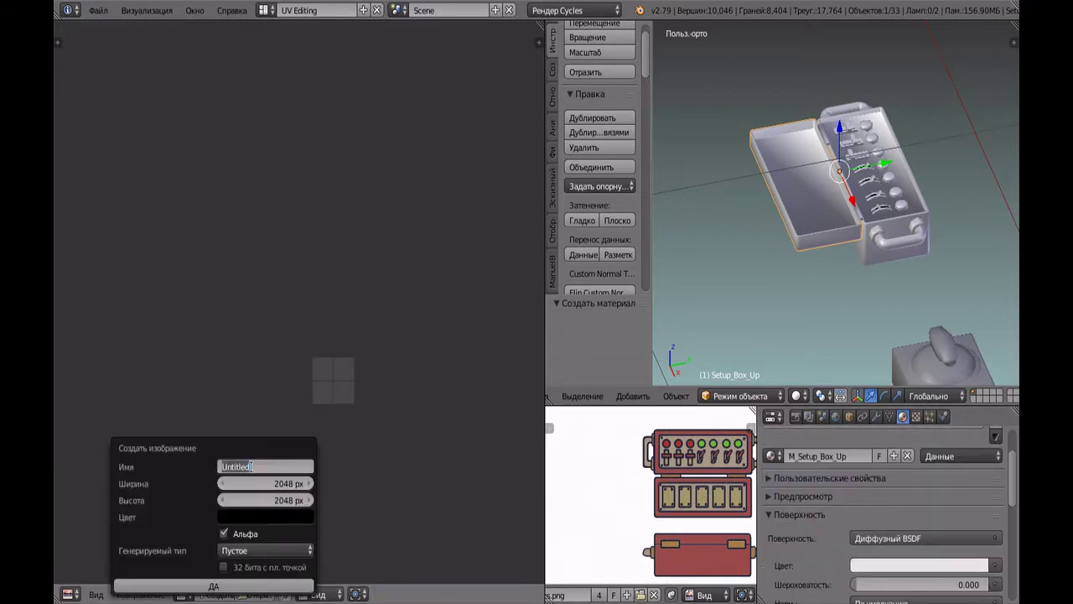
{"action": "left_click", "coordinate": [293, 585]}
Load D_Setup_Box_Up into the colour texture, enter Texture Paint, and save the painted image.
{"action": "left_click", "coordinate": [868, 580]}
{"action": "left_click", "coordinate": [965, 70]}
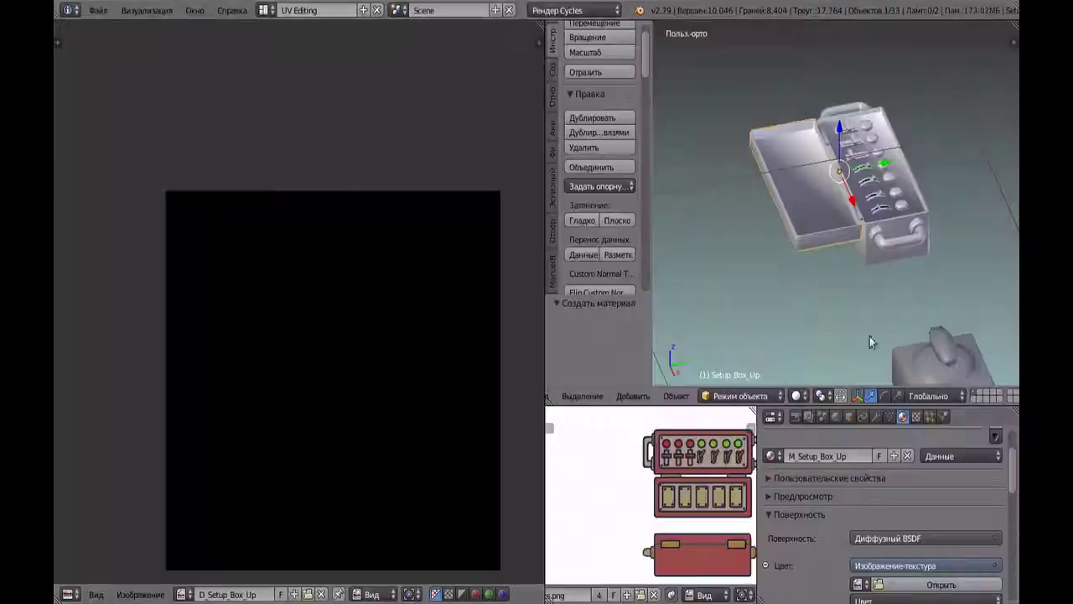
{"action": "left_click", "coordinate": [745, 251]}
{"action": "mouse_move", "coordinate": [746, 251]}
{"action": "middle_mouse_down"}
{"action": "mouse_move", "coordinate": [758, 298]}
{"action": "mouse_move", "coordinate": [785, 191]}
{"action": "mouse_move", "coordinate": [781, 54]}
{"action": "middle_mouse_up"}
{"action": "key", "text": "alt+s"}
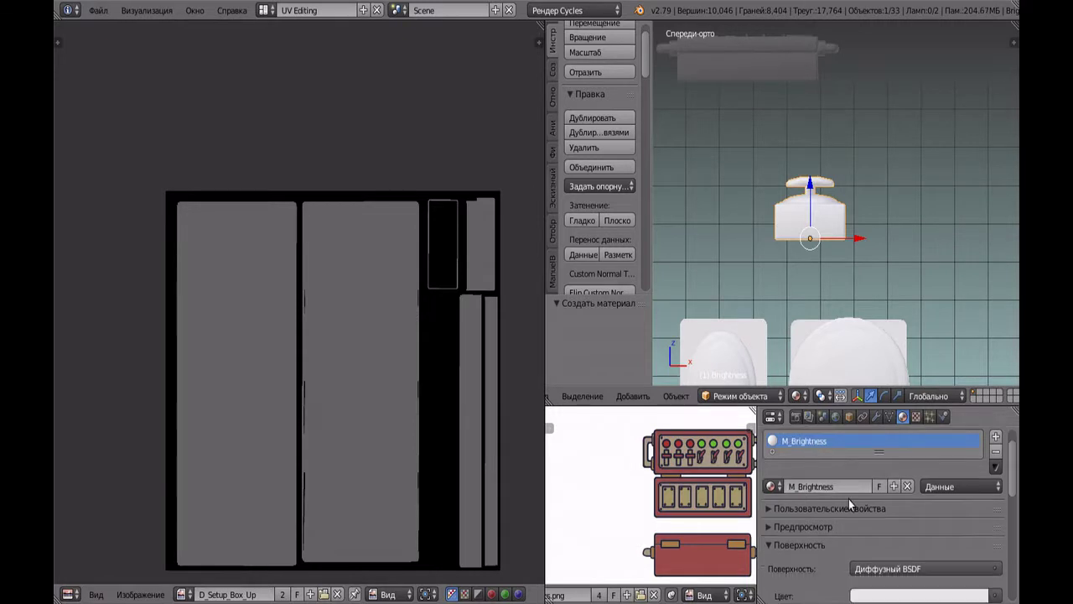
Create the D_Brightness image and open it as the Brightness texture.
{"action": "left_click", "coordinate": [338, 594]}
{"action": "left_click", "coordinate": [207, 593]}
{"action": "left_click", "coordinate": [207, 585]}
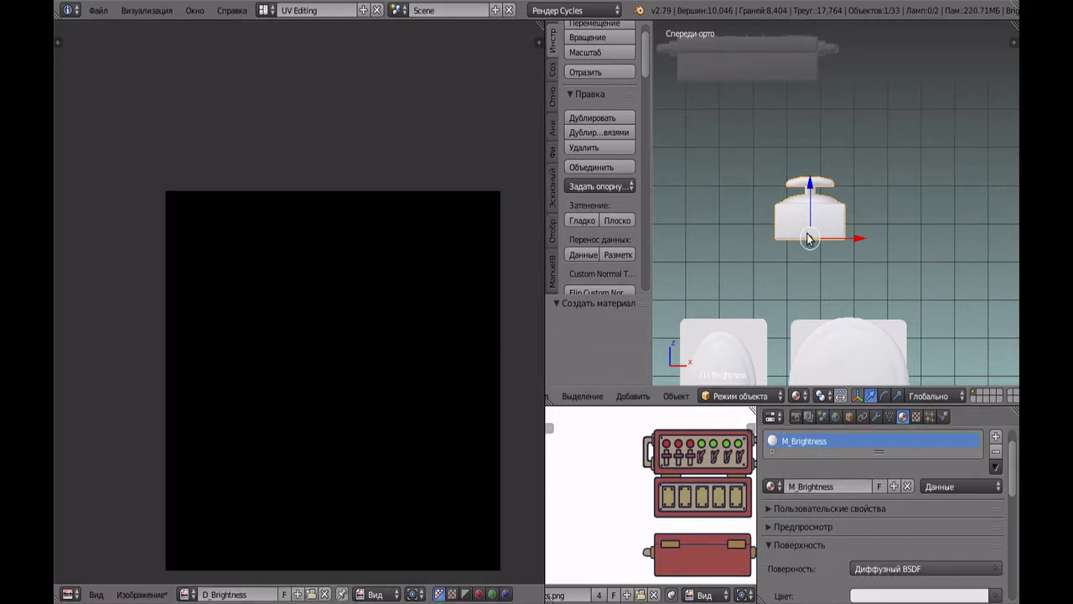
{"action": "left_click", "coordinate": [141, 594]}
{"action": "left_click", "coordinate": [207, 468]}
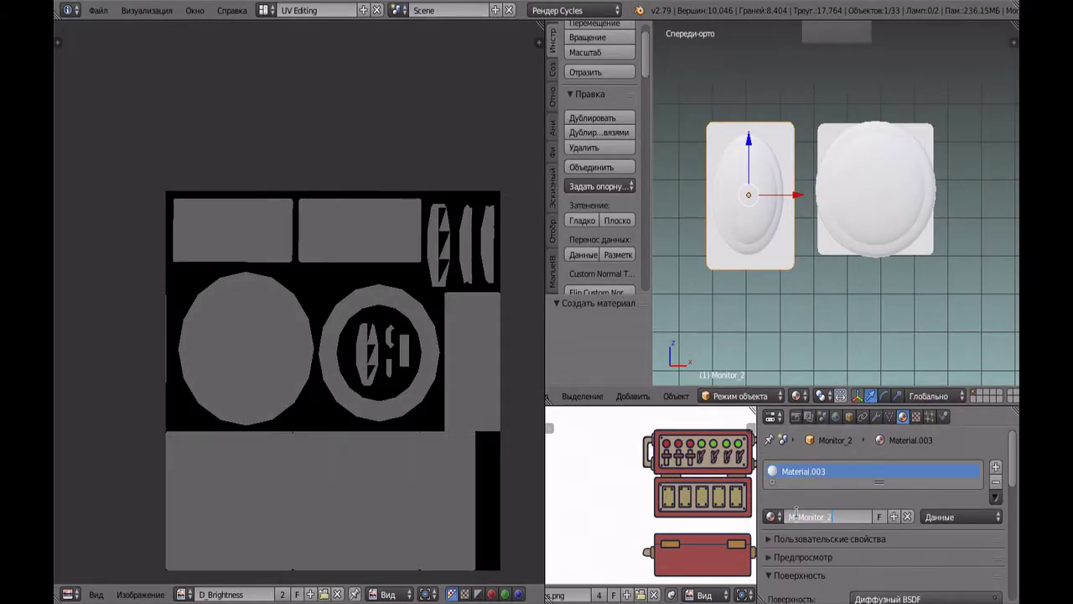
Create the D_Monitor_2 image and load D_Monitor_2.png into Monitor_2's texture.
{"action": "left_click", "coordinate": [338, 593]}
{"action": "left_click", "coordinate": [217, 595]}
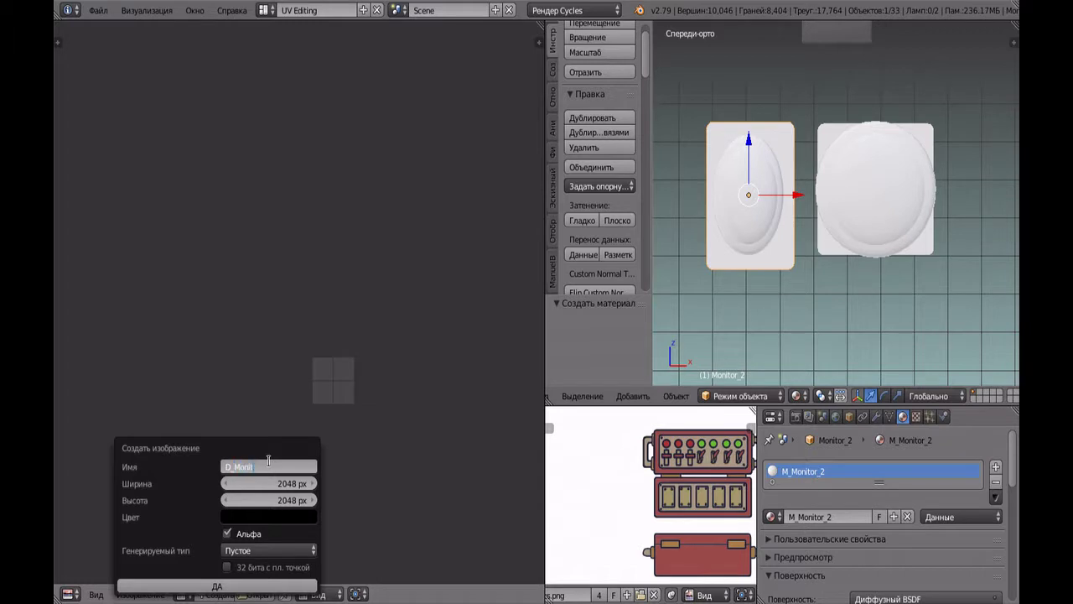
{"action": "left_click", "coordinate": [217, 585]}
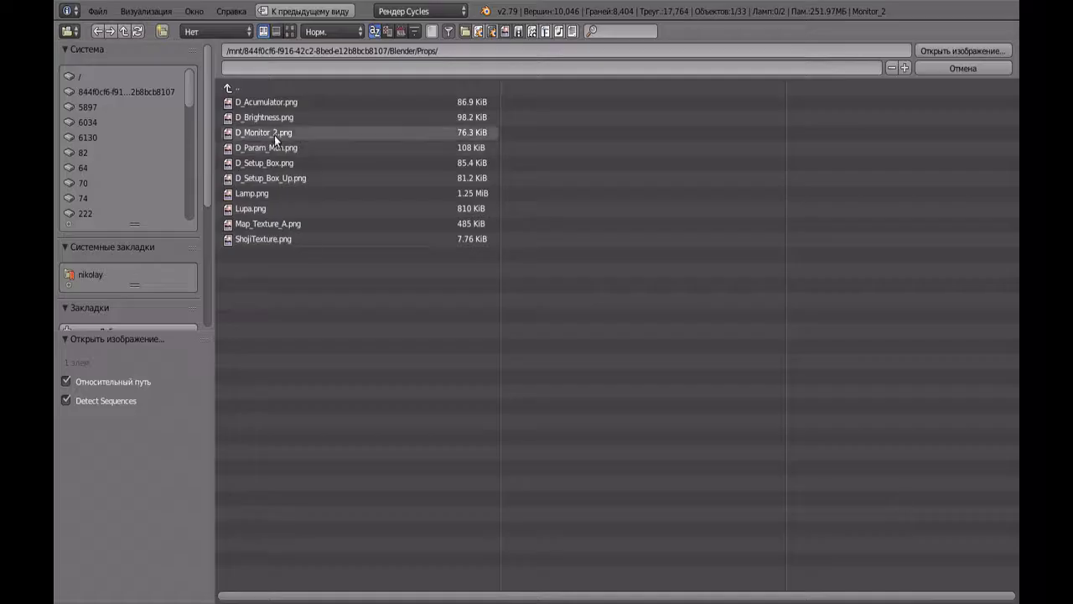
{"action": "double_click", "coordinate": [276, 134]}
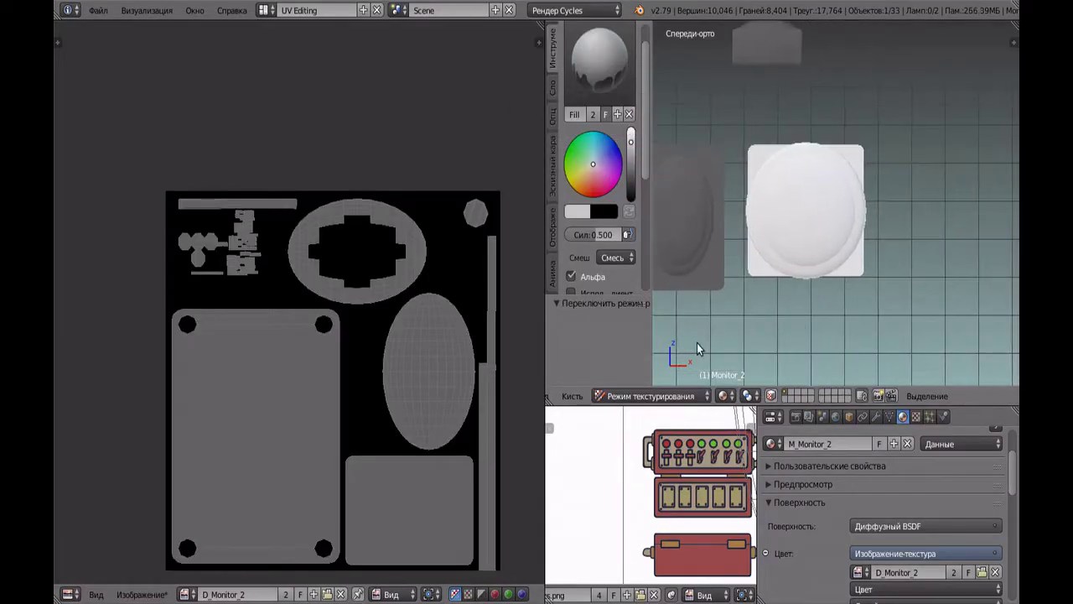
Create the D_Monitor_1 image and switch Monitor_1 to texture painting.
{"action": "left_click", "coordinate": [338, 594]}
{"action": "left_click", "coordinate": [217, 595]}
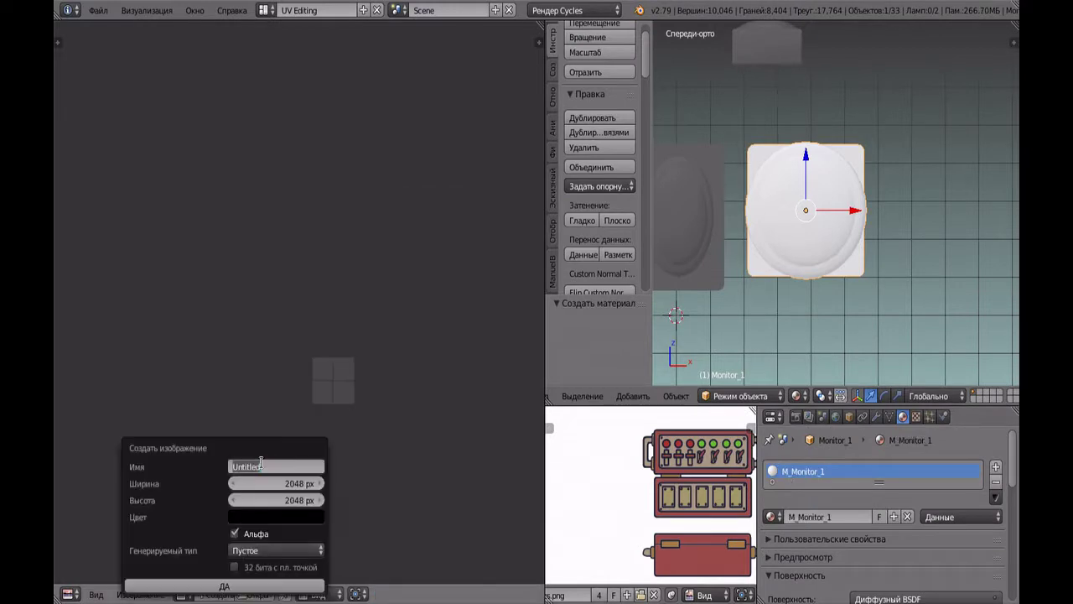
{"action": "key", "text": "Return"}
{"action": "key", "text": "Return"}
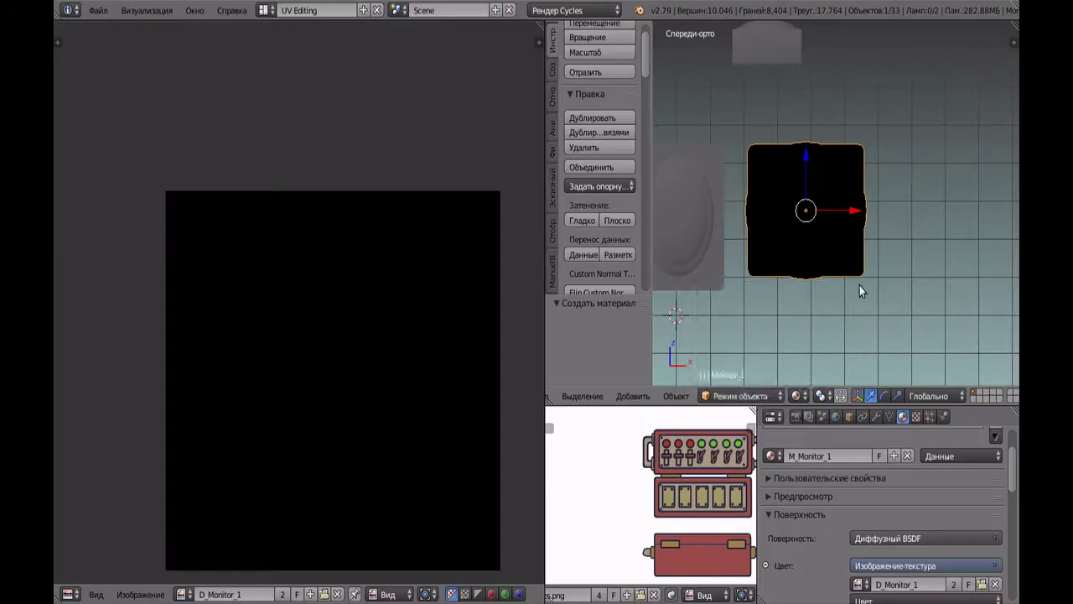
{"action": "key", "text": "ctrl+Tab"}
{"action": "middle_click_drag", "start_coordinate": [798, 171], "coordinate": [799, 197]}
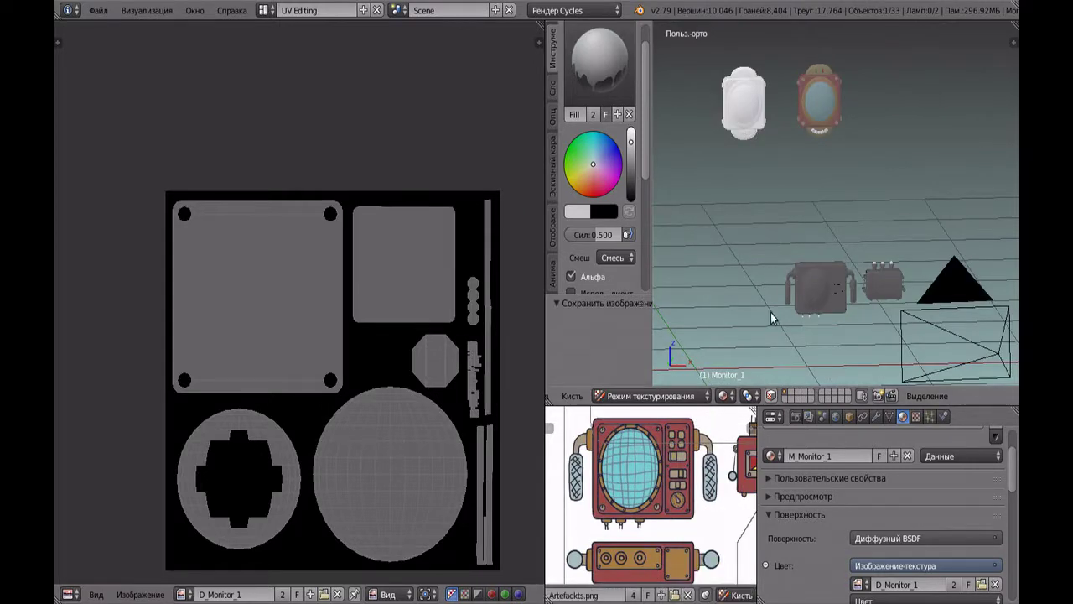
Frame Param_Monitor from the front and fill the selected body faces red.
{"action": "key", "text": "KP_Decimal"}
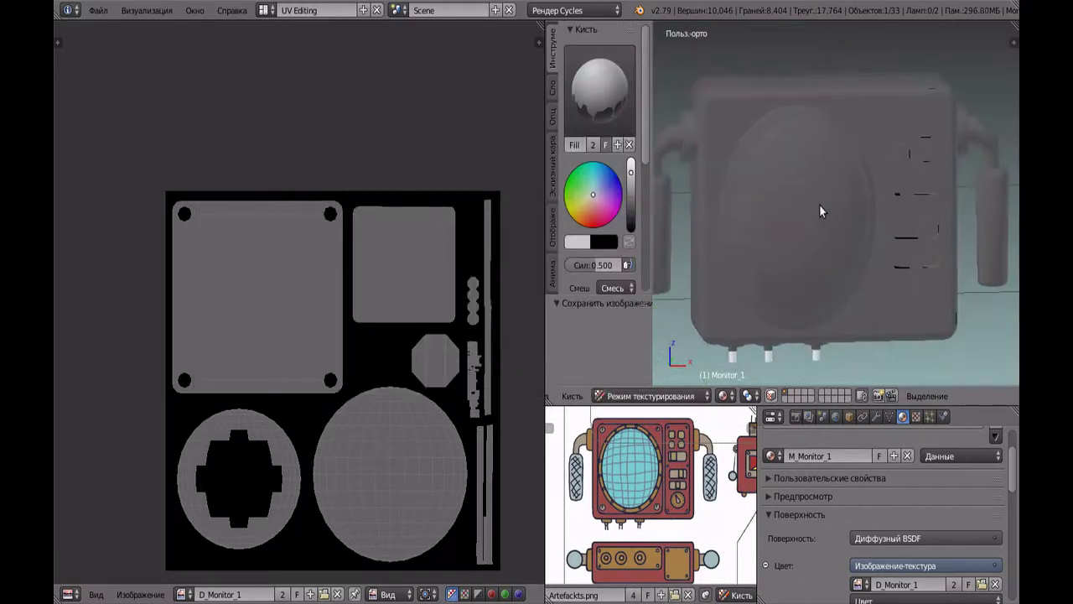
{"action": "key", "text": "KP_1"}
{"action": "key", "text": "Tab"}
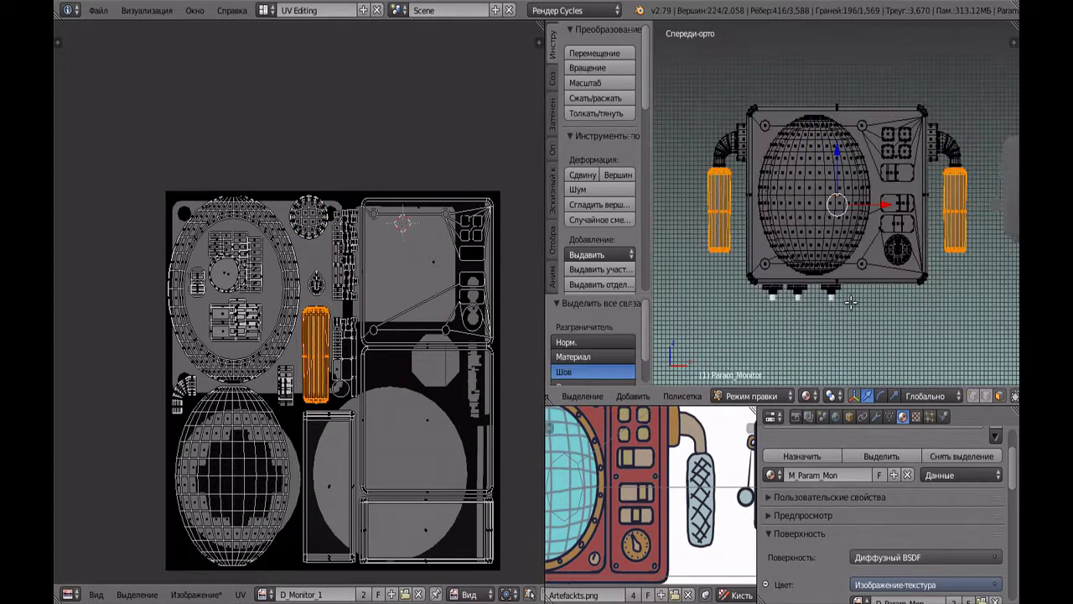
{"action": "key", "text": "Tab"}
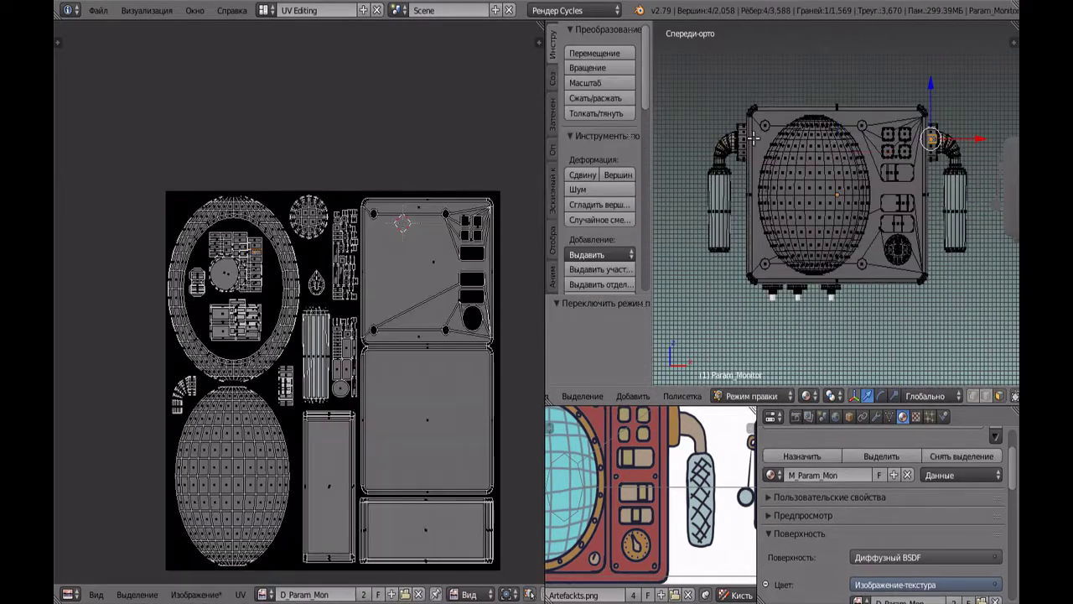
{"action": "key", "text": "Tab"}
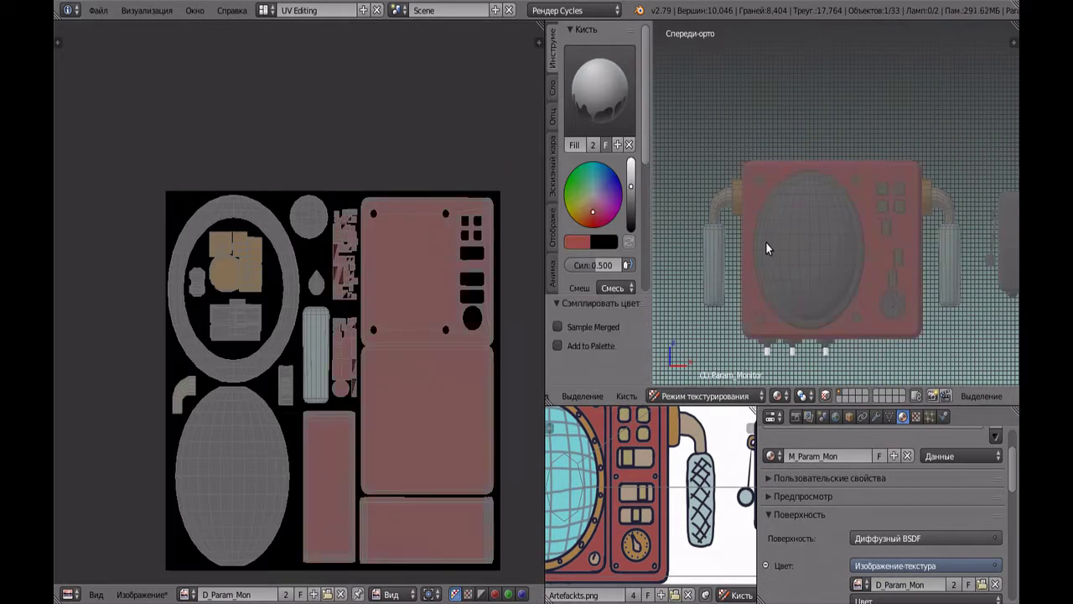
{"action": "scroll", "coordinate": [767, 249], "scroll_direction": "up", "scroll_amount": 1}
Select the ring and its linked panel faces and fill them tan.
{"action": "key", "text": "Tab"}
{"action": "key", "text": "Tab"}
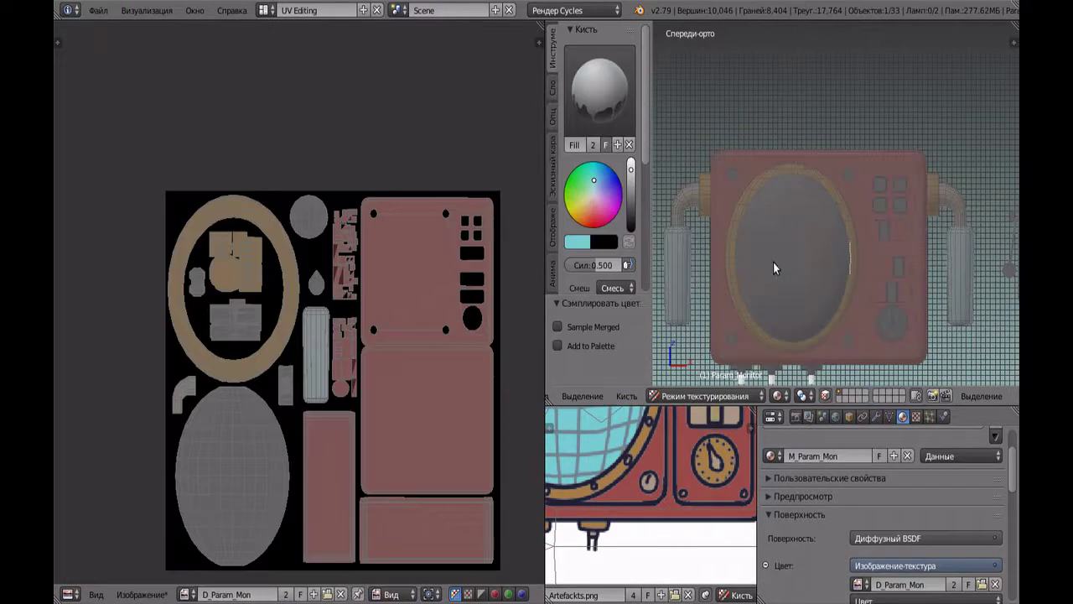
{"action": "key", "text": "Tab"}
{"action": "key", "text": "ctrl+l"}
{"action": "scroll", "coordinate": [881, 267], "scroll_direction": "up", "scroll_amount": 2}
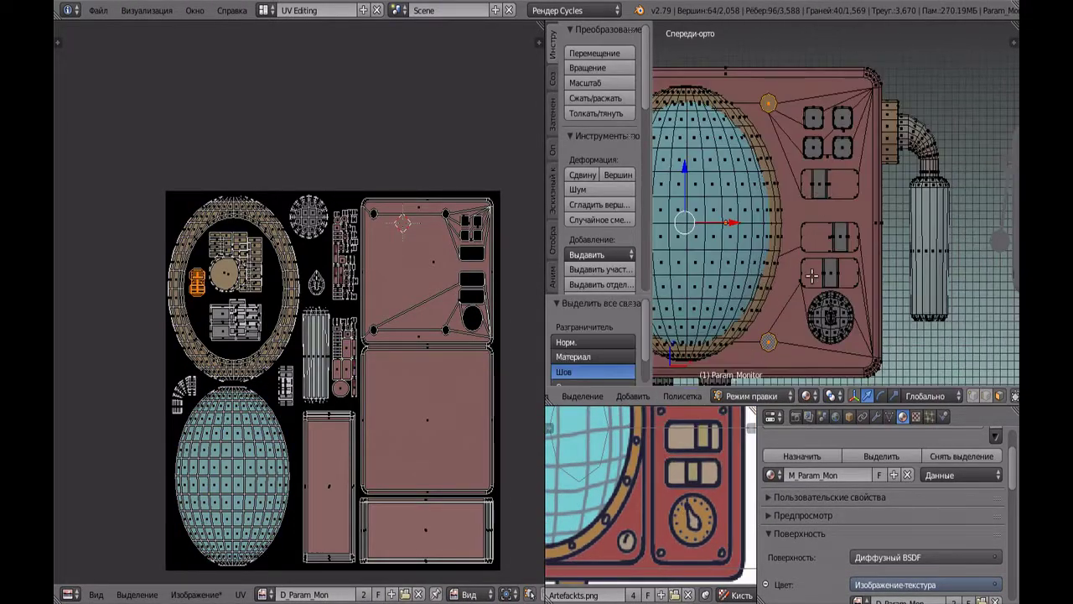
{"action": "scroll", "coordinate": [674, 418], "scroll_direction": "down", "scroll_amount": 1}
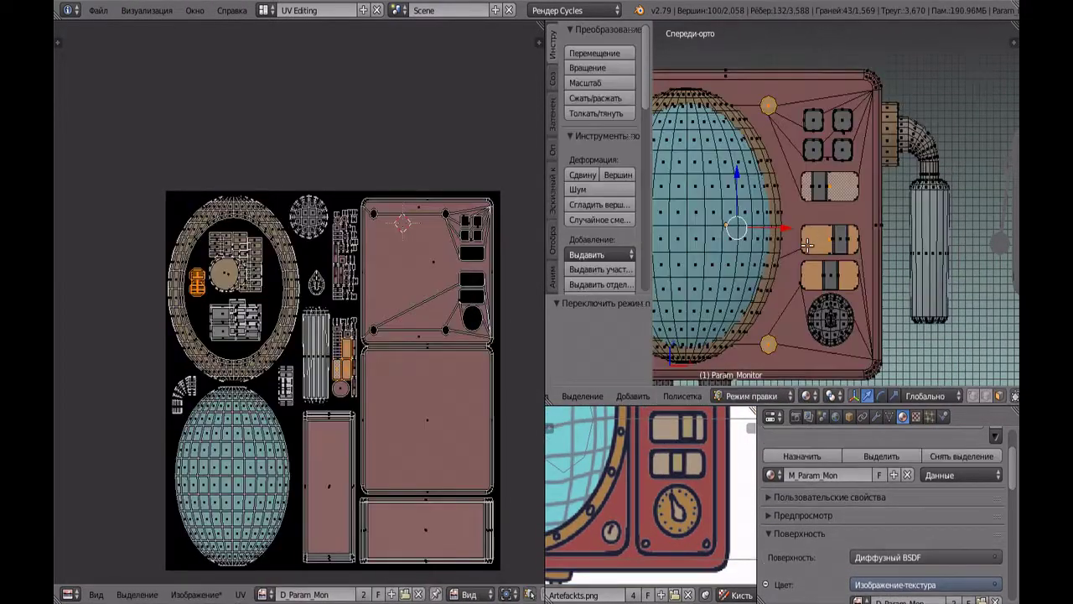
{"action": "scroll", "coordinate": [805, 228], "scroll_direction": "up", "scroll_amount": 3}
{"action": "key", "text": "Tab"}
Select the round dial's linked faces, paint them, and inspect the side panels.
{"action": "key", "text": "Tab"}
{"action": "middle_click_drag", "start_coordinate": [806, 228], "coordinate": [826, 130], "text": "shift"}
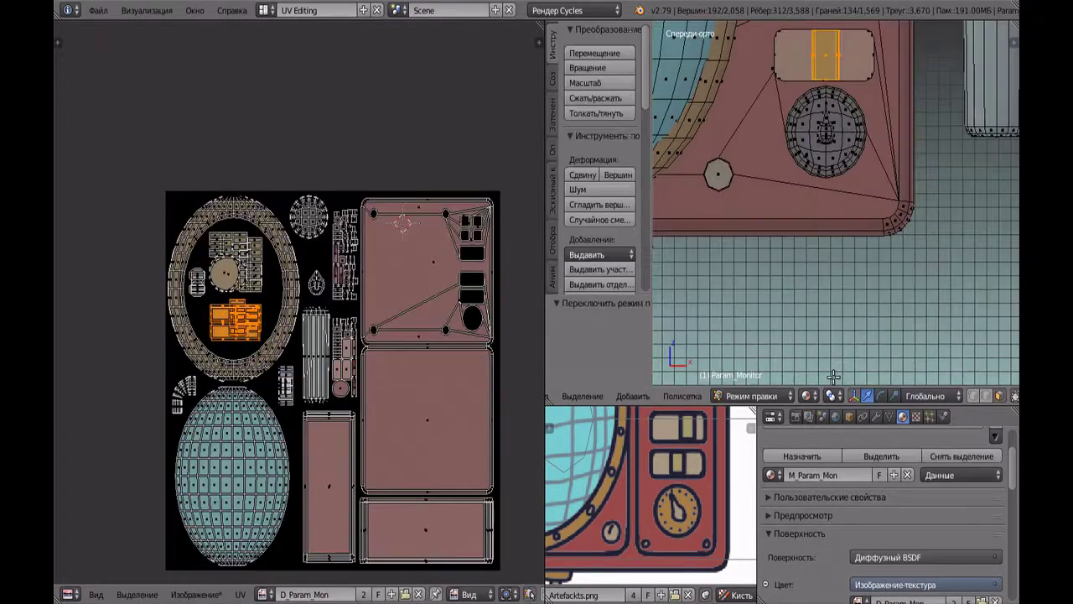
{"action": "left_click", "coordinate": [826, 130]}
{"action": "key", "text": "Tab"}
{"action": "key", "text": "Tab"}
{"action": "key", "text": "ctrl+l"}
{"action": "key", "text": "Tab"}
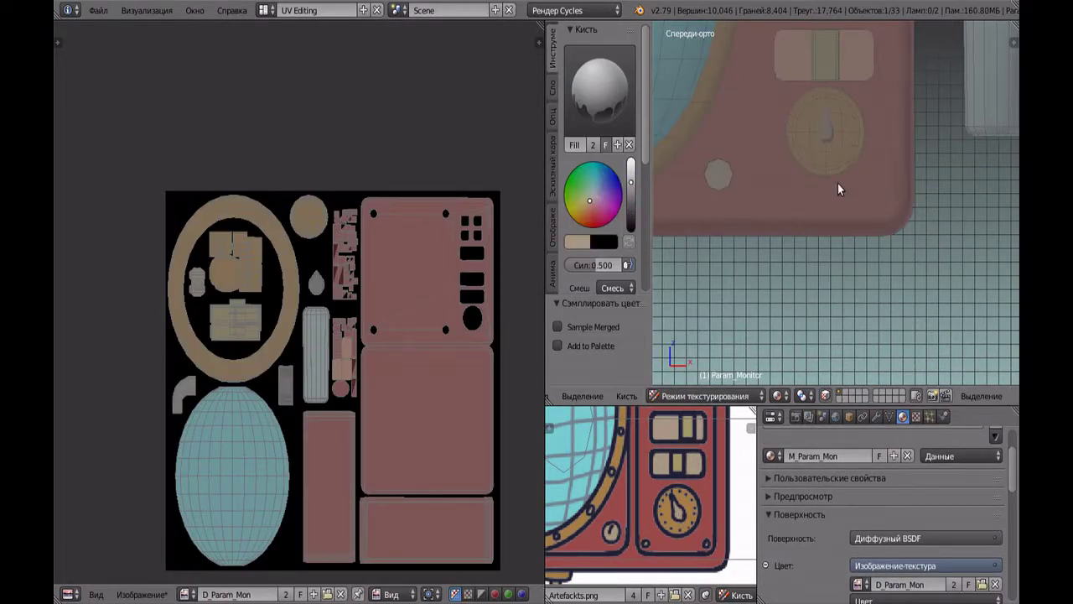
{"action": "mouse_move", "coordinate": [837, 183]}
{"action": "middle_mouse_down"}
{"action": "mouse_move", "coordinate": [663, 292]}
{"action": "mouse_move", "coordinate": [815, 230]}
{"action": "middle_mouse_up"}
{"action": "scroll", "coordinate": [302, 335], "scroll_direction": "up", "scroll_amount": 4}
{"action": "left_click", "coordinate": [391, 593]}
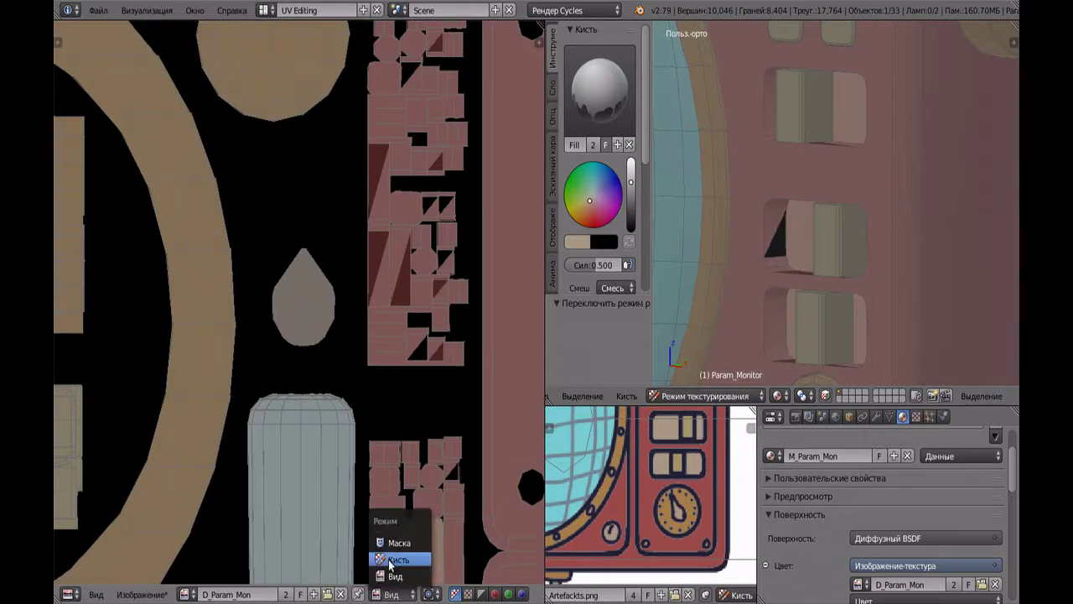
{"action": "scroll", "coordinate": [414, 209], "scroll_direction": "down", "scroll_amount": 3, "text": "ctrl"}
{"action": "scroll", "coordinate": [401, 210], "scroll_direction": "down", "scroll_amount": 2, "text": "ctrl"}
Scroll and orbit the view to look over the Acumulator.
{"action": "scroll", "coordinate": [412, 338], "scroll_direction": "up", "scroll_amount": 8, "text": "ctrl"}
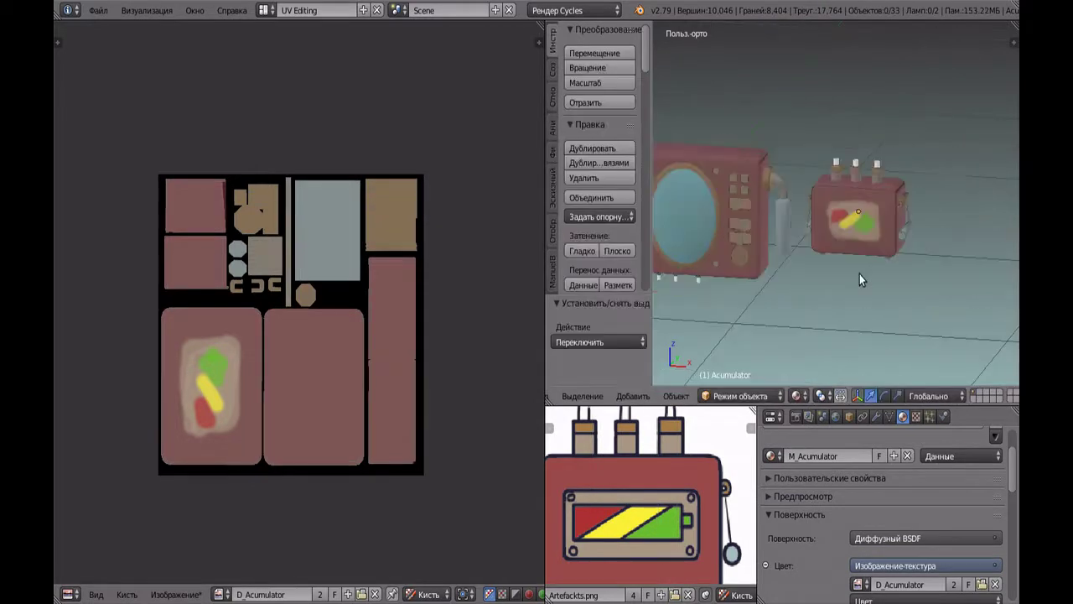
{"action": "middle_click_drag", "start_coordinate": [859, 274], "coordinate": [764, 299]}
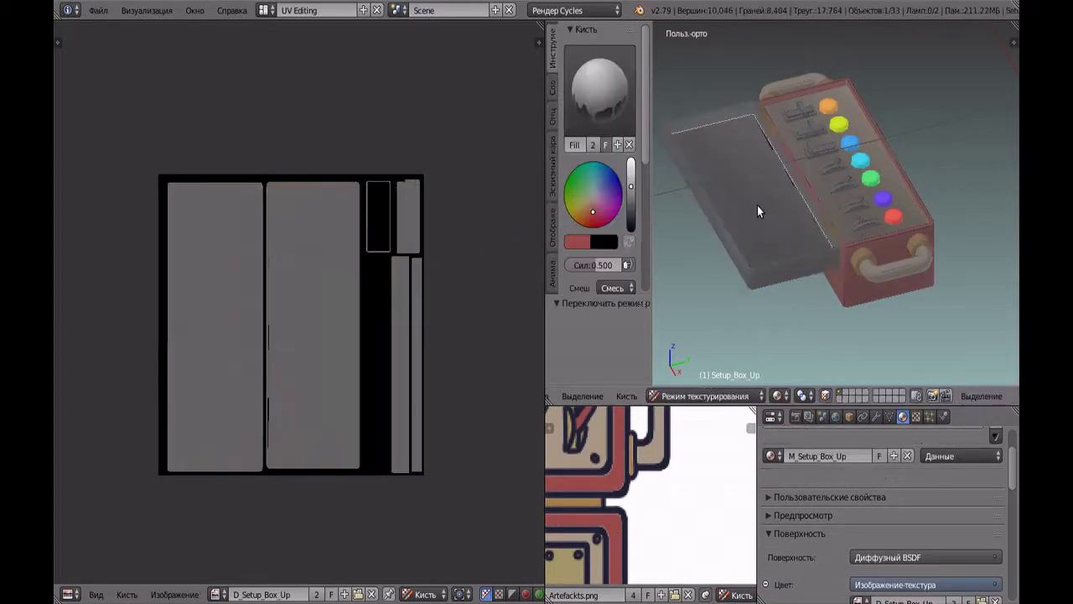
Overwrite-save the blend file, then show the Setup_Box texture and reload it from disk.
{"action": "key", "text": "ctrl+s"}
{"action": "left_click", "coordinate": [786, 396]}
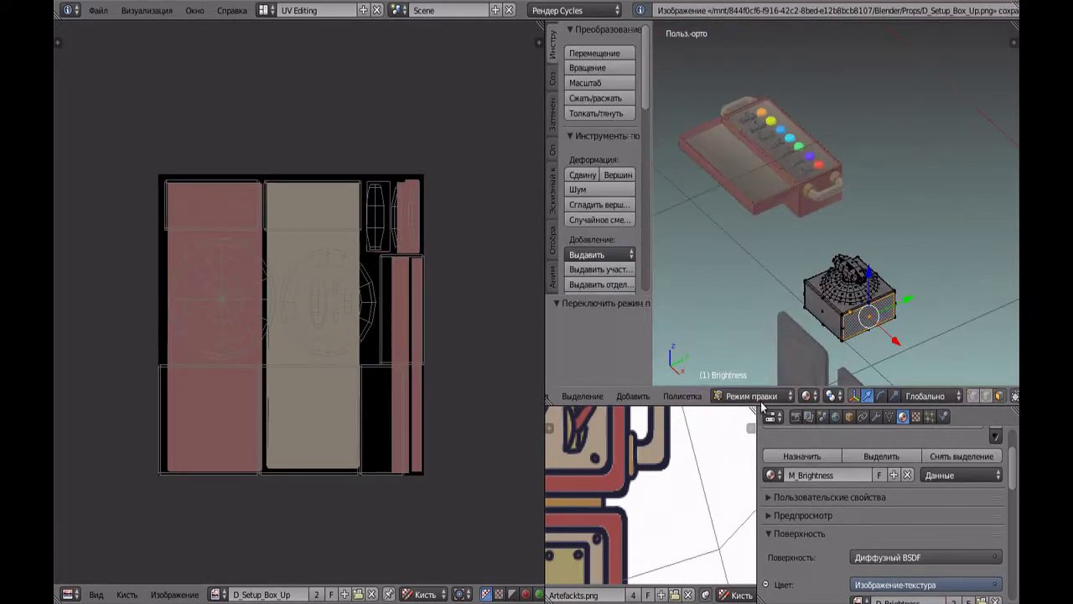
{"action": "left_click", "coordinate": [219, 595]}
{"action": "left_click", "coordinate": [277, 525]}
{"action": "left_click", "coordinate": [175, 595]}
{"action": "left_click", "coordinate": [212, 501]}
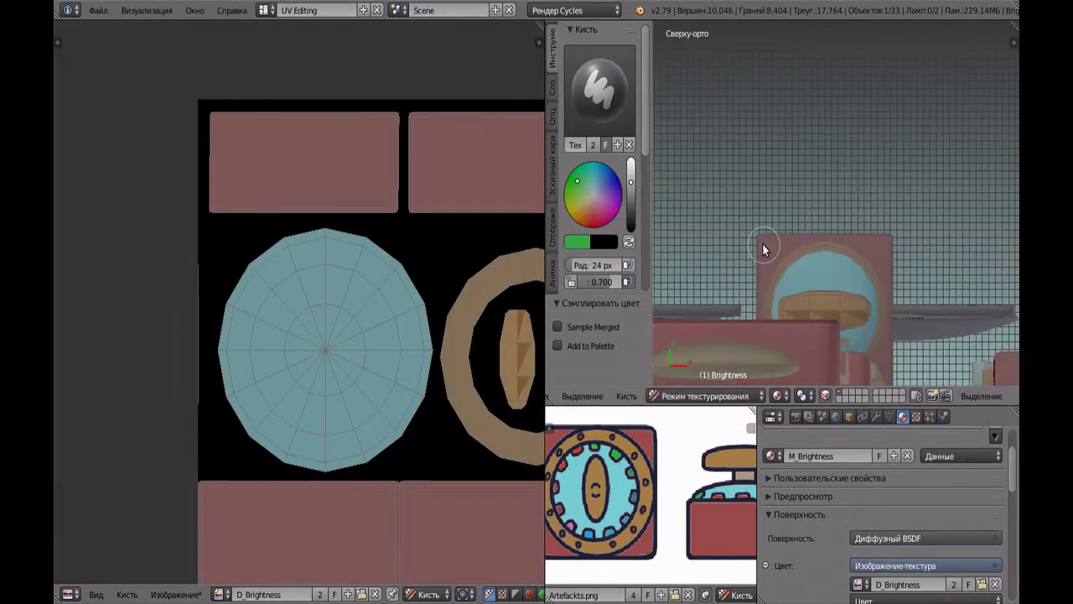
Dab green paint onto the Brightness prop, then switch the monitor into Edit Mode.
{"action": "scroll", "coordinate": [764, 248], "scroll_direction": "up", "scroll_amount": 4}
{"action": "left_click", "coordinate": [687, 326]}
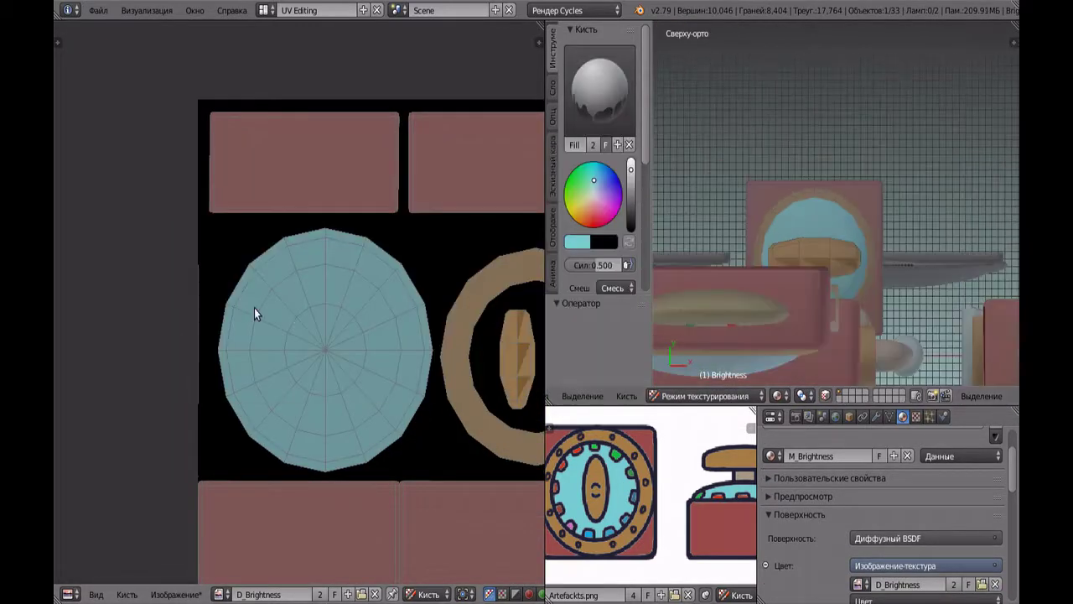
{"action": "left_click", "coordinate": [709, 396]}
{"action": "left_click", "coordinate": [725, 378]}
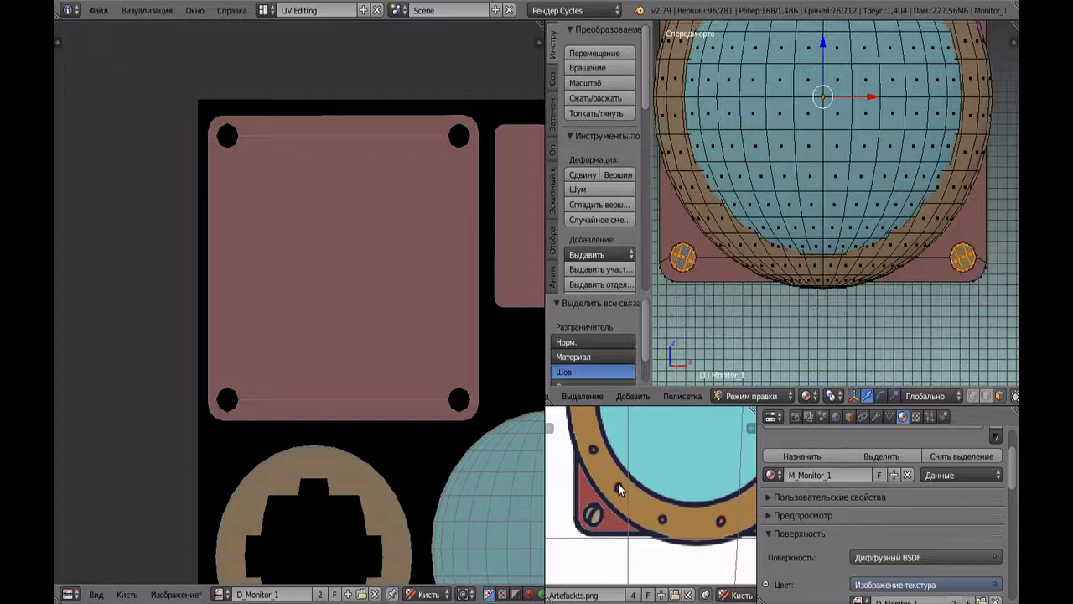
Save, then preview both monitors in maximized Rendered shading before returning to Solid.
{"action": "key", "text": "ctrl+s"}
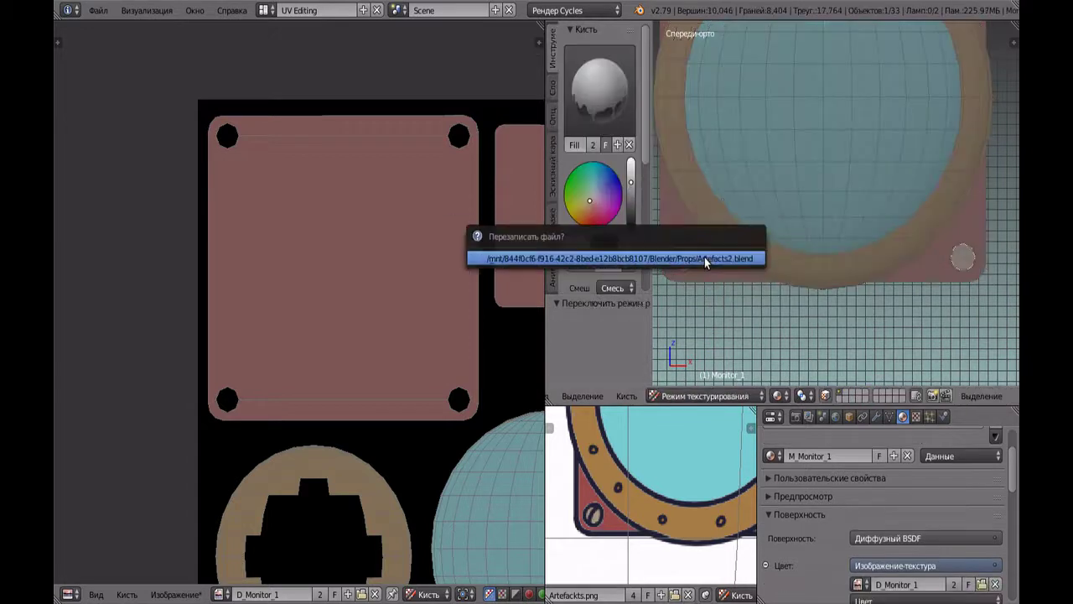
{"action": "scroll", "coordinate": [835, 198], "scroll_direction": "down", "scroll_amount": 5}
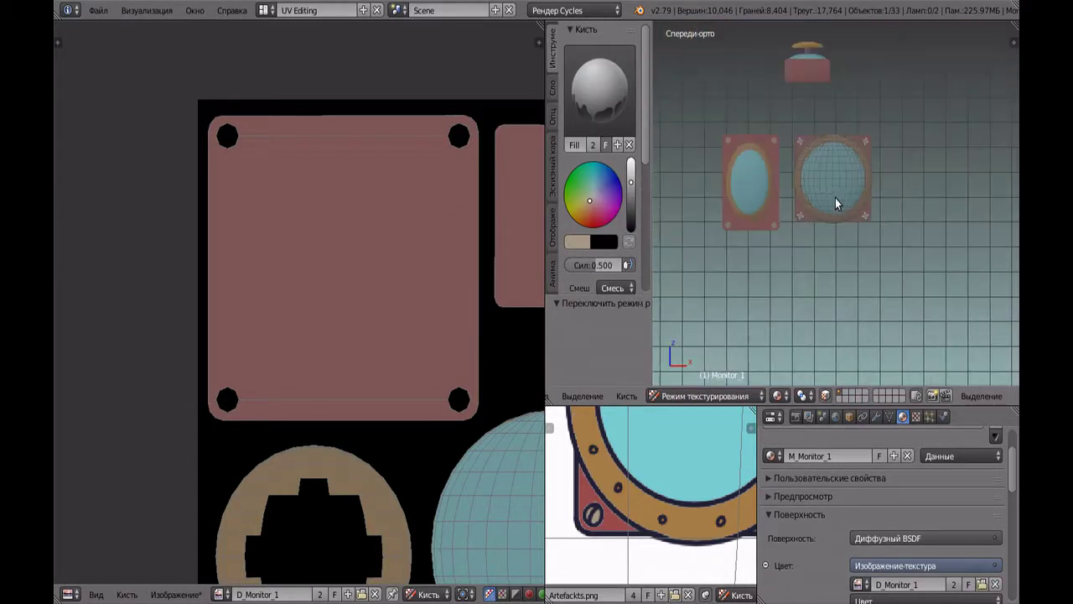
{"action": "key", "text": "shift+z"}
{"action": "key", "text": "ctrl+Up"}
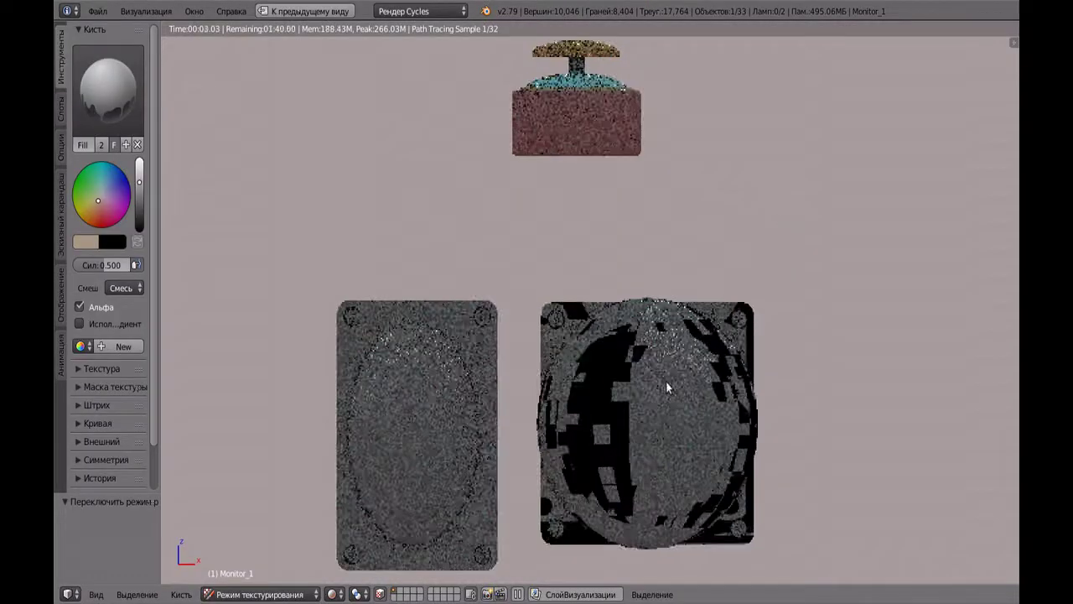
{"action": "key", "text": "z"}
{"action": "left_click", "coordinate": [612, 362]}
{"action": "key", "text": "ctrl+Up"}
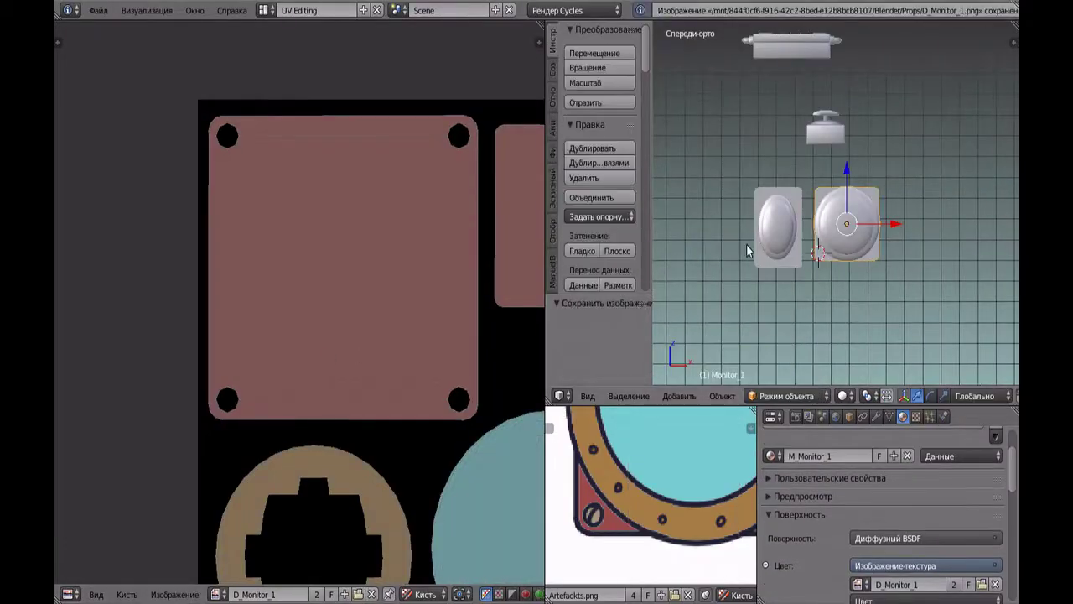
{"action": "key", "text": "ctrl+Up"}
{"action": "key", "text": "shift+z"}
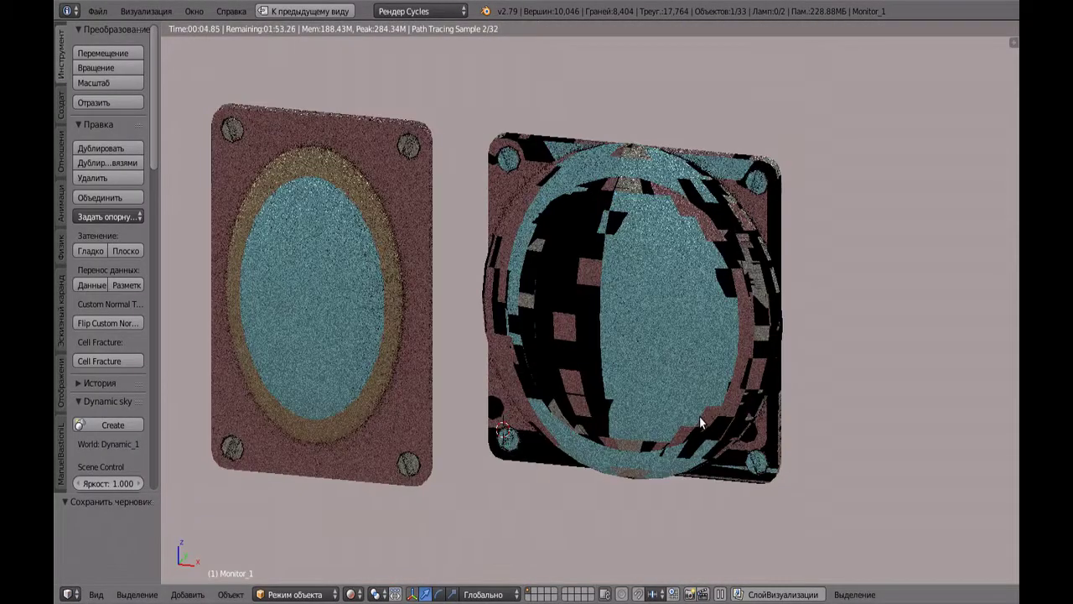
{"action": "key", "text": "shift+z"}
Overwrite Artefacts2.blend, then select Monitor_1's linked dome faces in Edit Mode.
{"action": "key", "text": "ctrl+s"}
{"action": "left_click", "coordinate": [566, 354]}
{"action": "key", "text": "ctrl+Up"}
{"action": "key", "text": "Tab"}
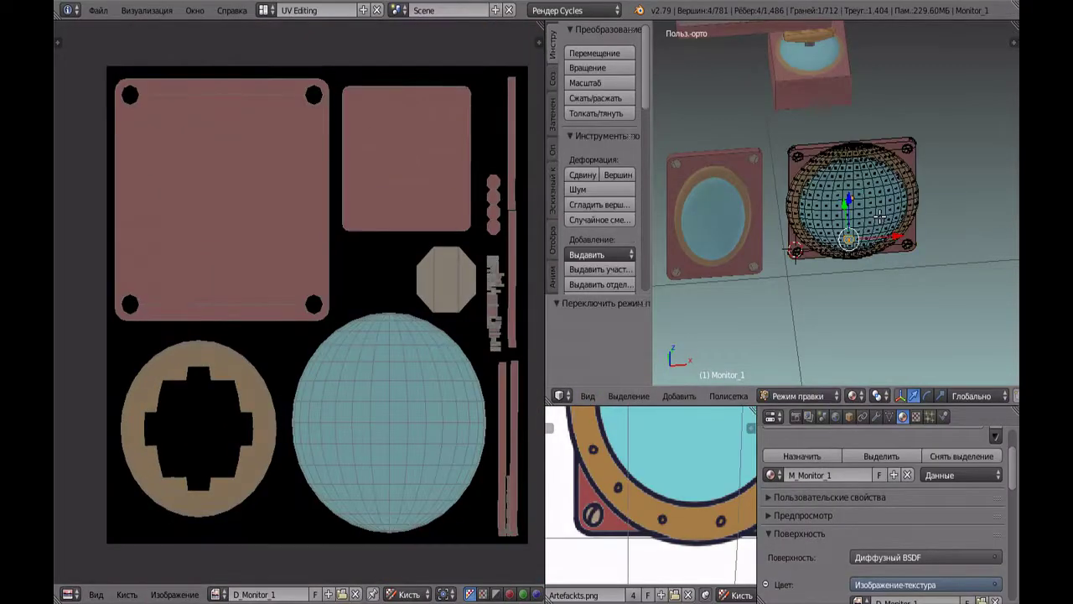
{"action": "key", "text": "l"}
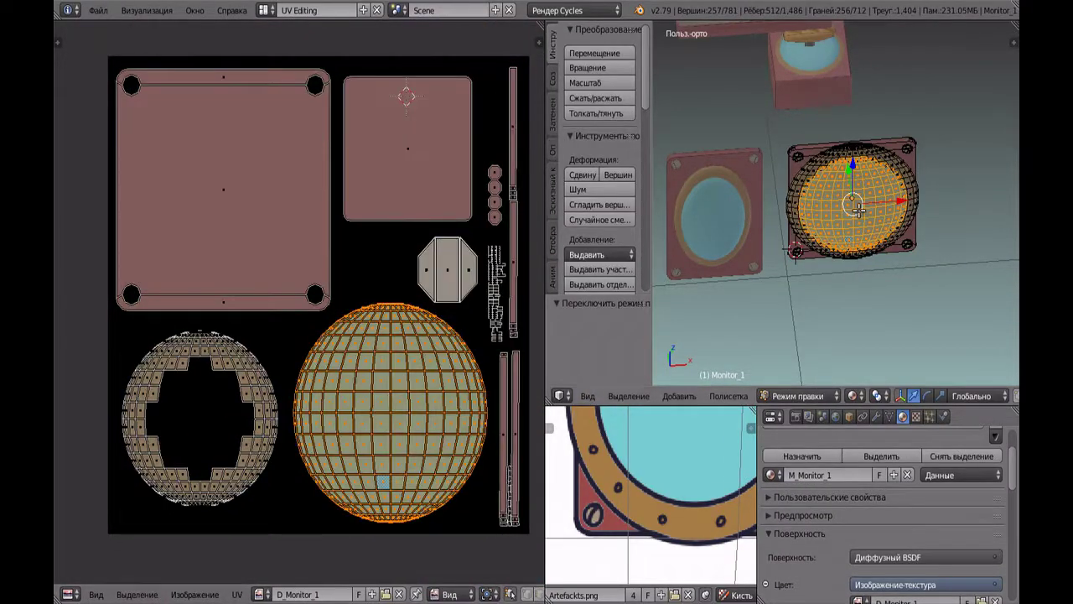